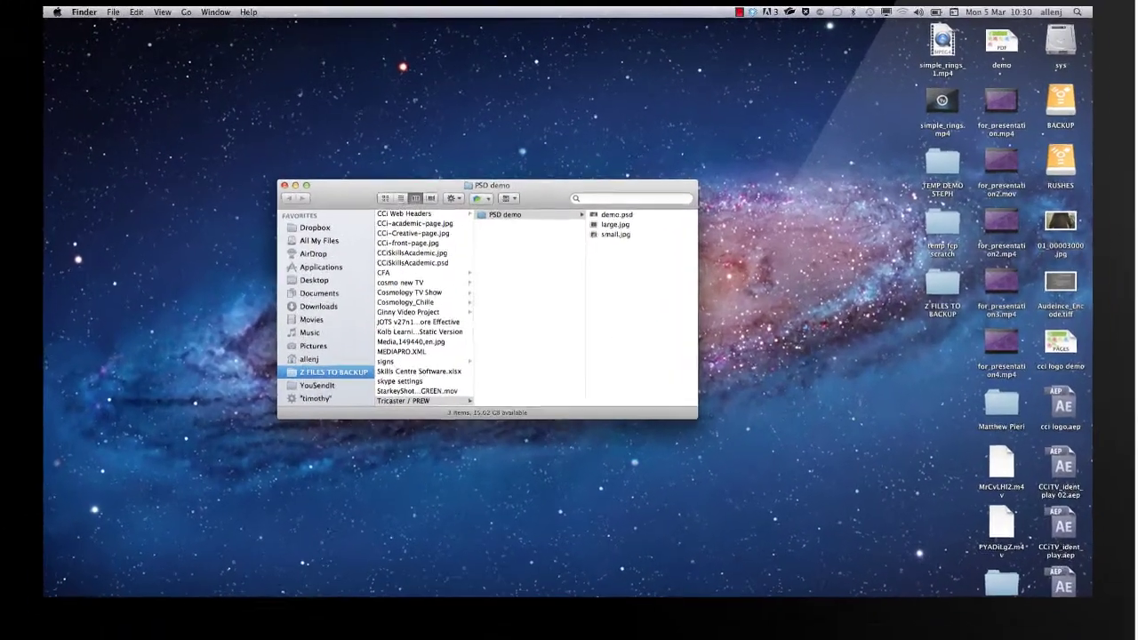
Switch from Finder to Adobe Photoshop CS5.1 with Cmd+Tab, leaving the PSD demo folder open
{"action": "key", "text": "super+Tab"}
{"action": "key", "text": "super+Tab"}
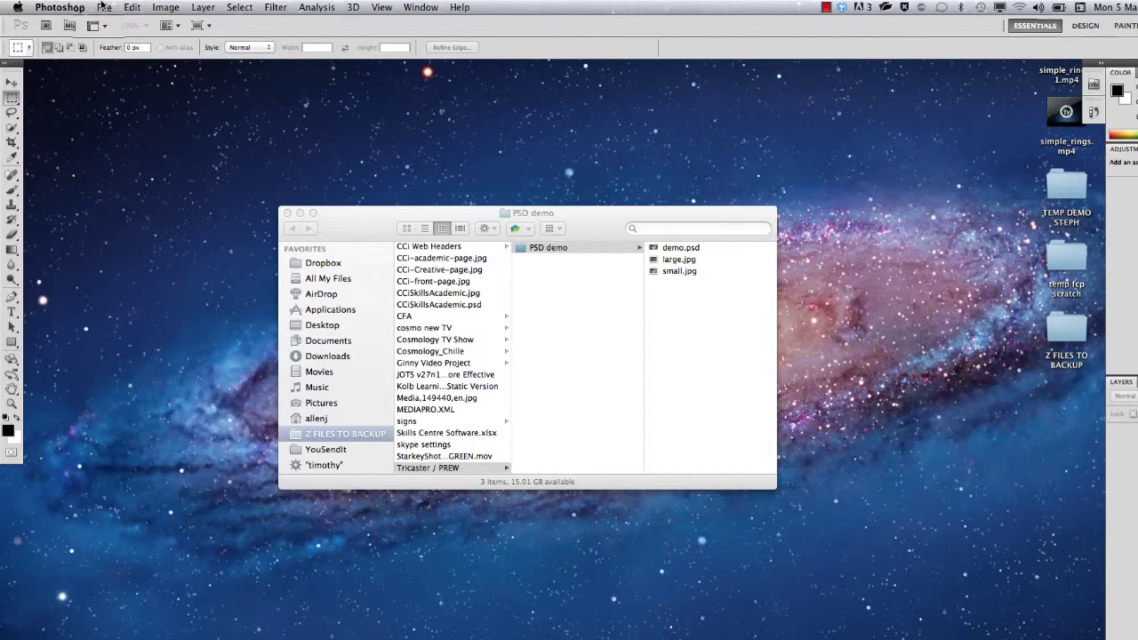
Start a new document with the Film & Video preset at HDTV 1080p/29.97, 1920×1080 pixels
{"action": "left_click", "coordinate": [103, 7]}
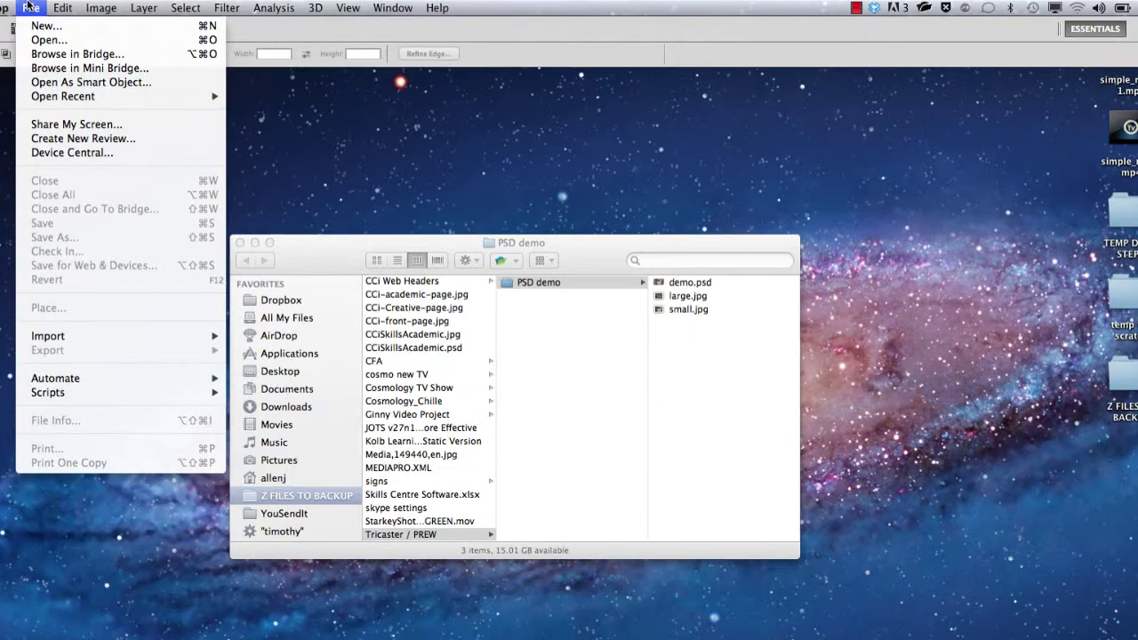
{"action": "left_click", "coordinate": [35, 25]}
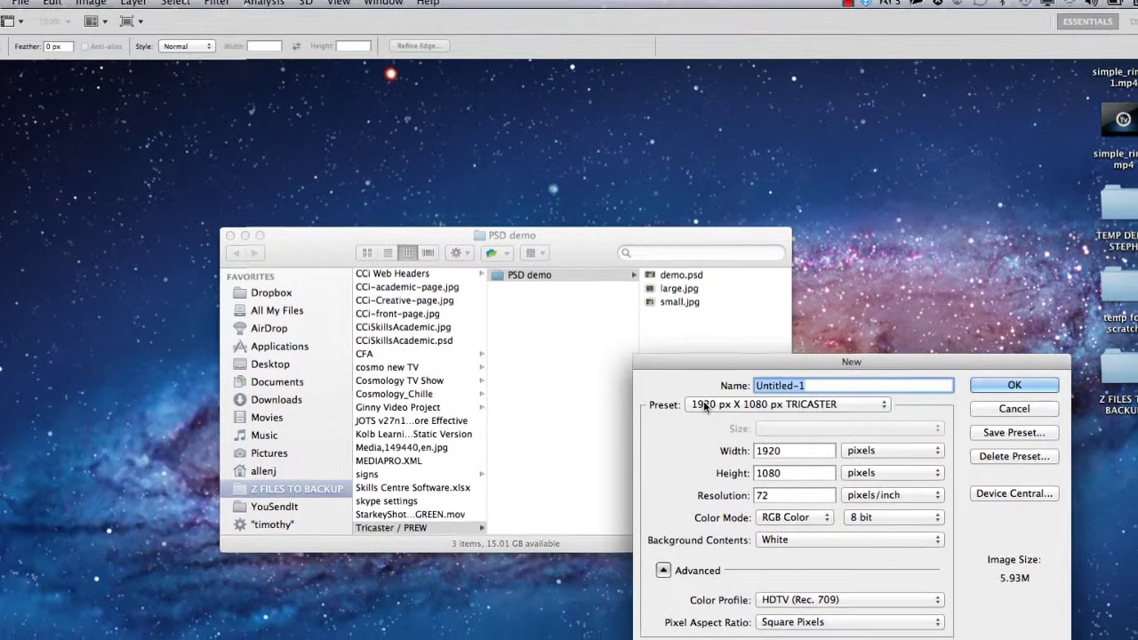
{"action": "left_click", "coordinate": [705, 406]}
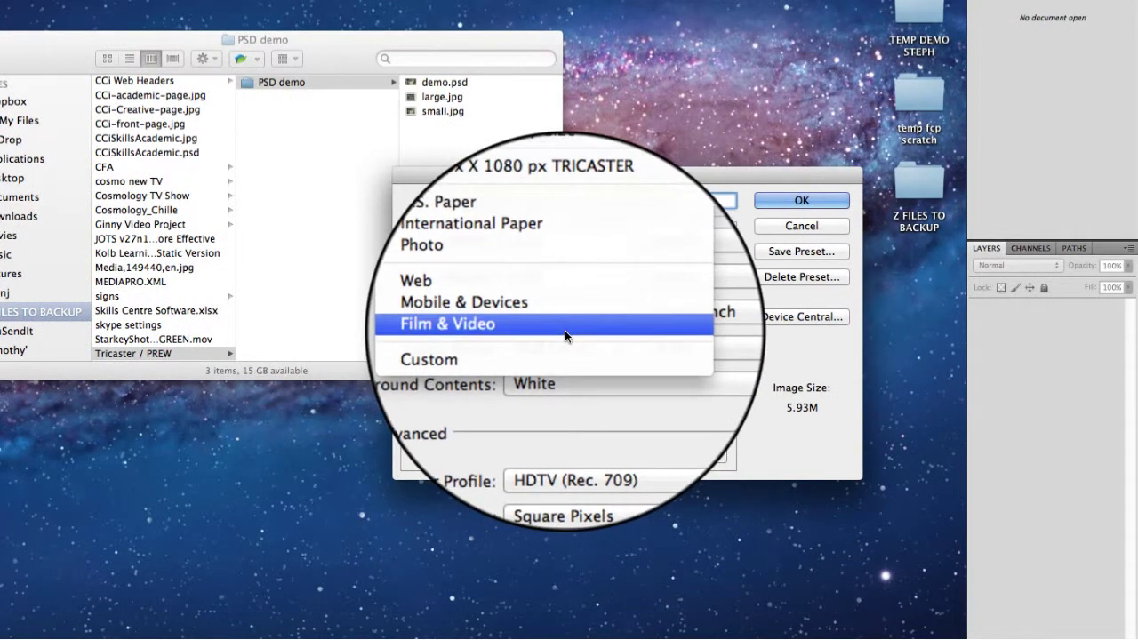
{"action": "left_click", "coordinate": [565, 330]}
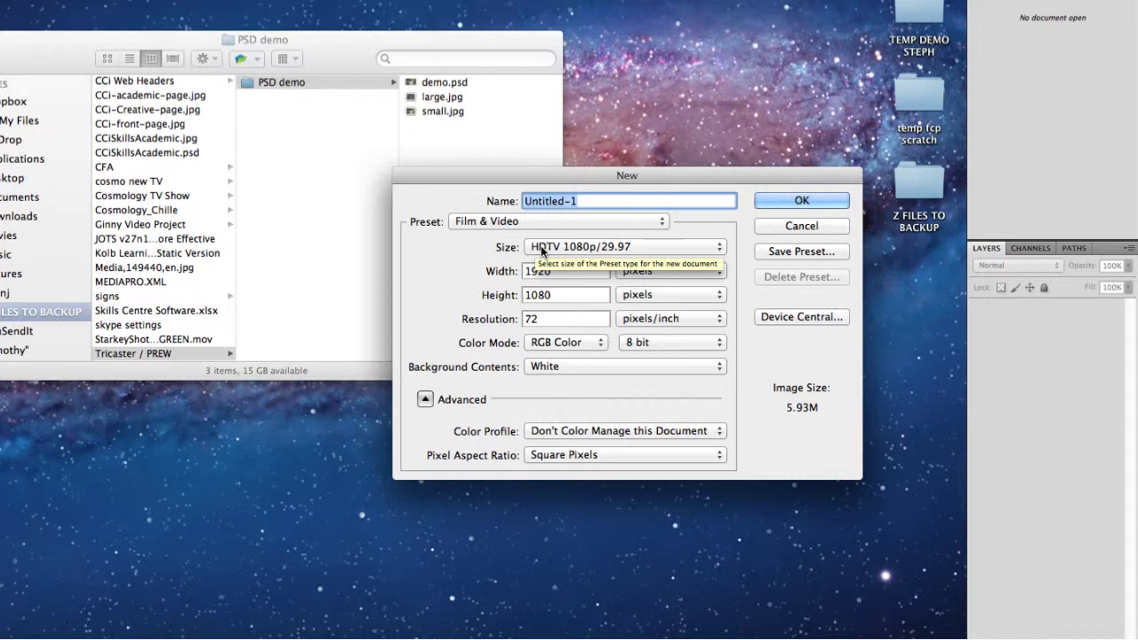
{"action": "left_click", "coordinate": [541, 250]}
{"action": "left_click", "coordinate": [454, 250]}
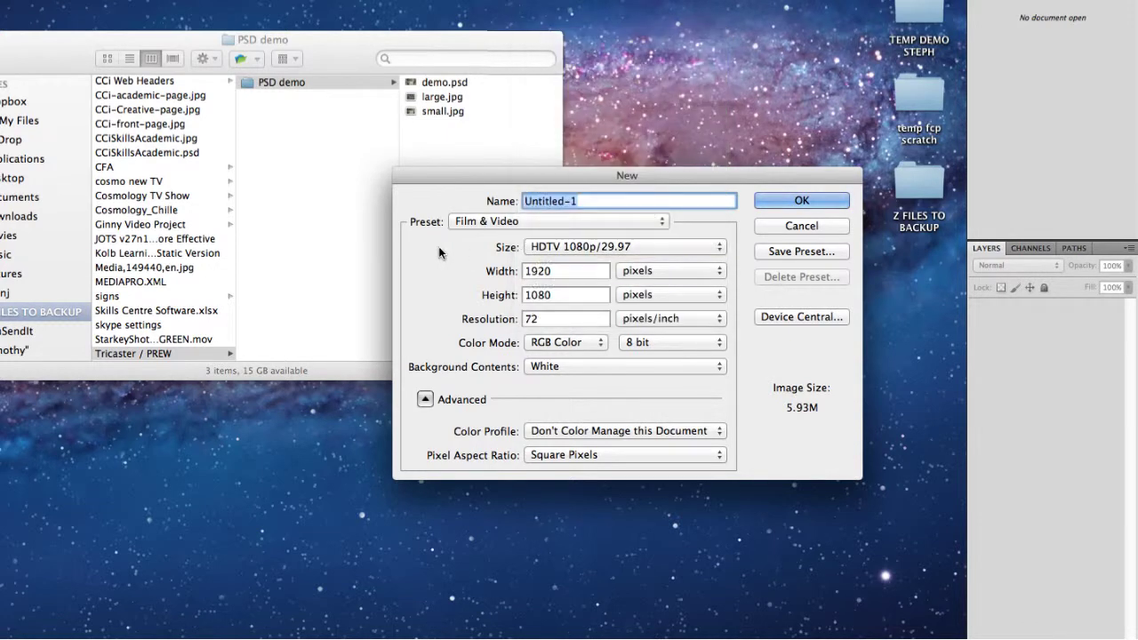
{"action": "left_click", "coordinate": [626, 246]}
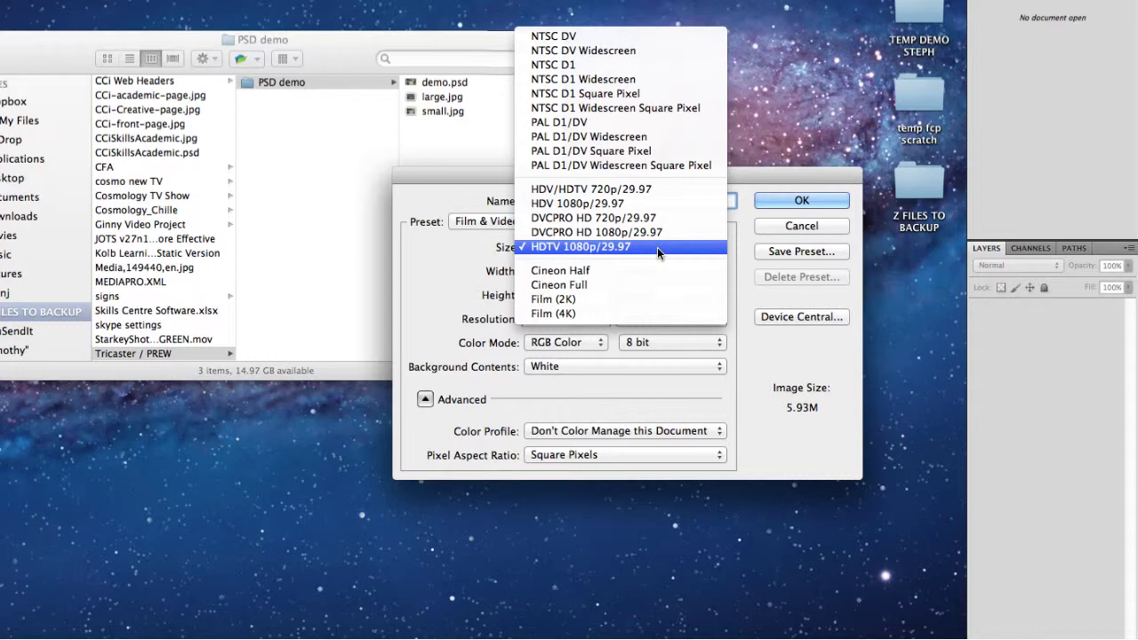
{"action": "left_click", "coordinate": [657, 247]}
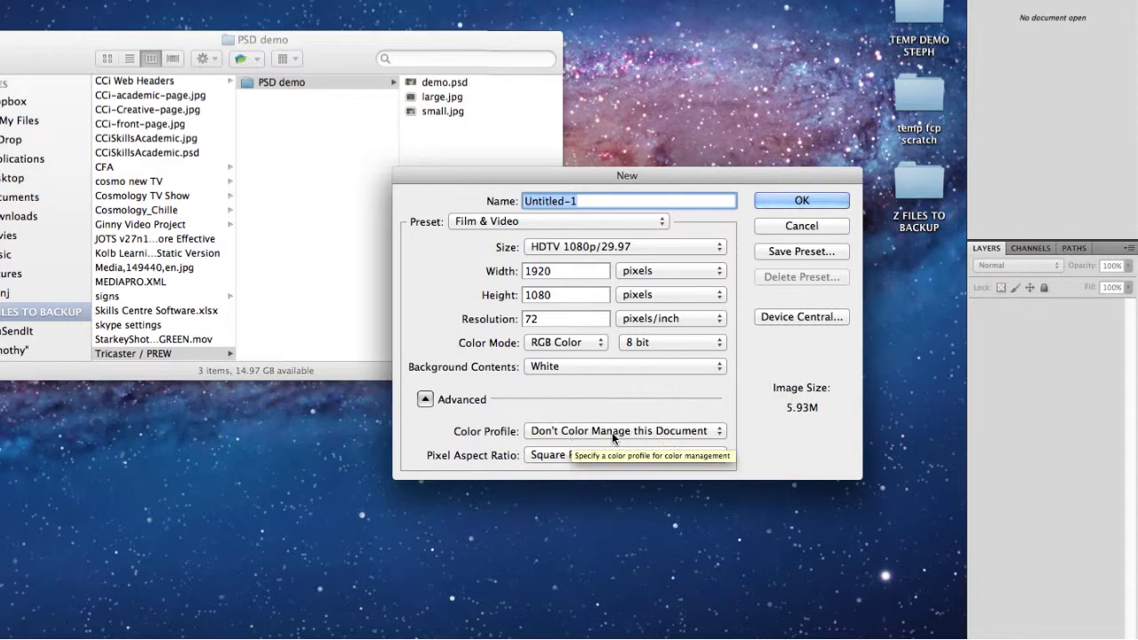
Set the colour profile to HDTV (Rec. 709) and create the Untitled-1 document
{"action": "left_click", "coordinate": [612, 432]}
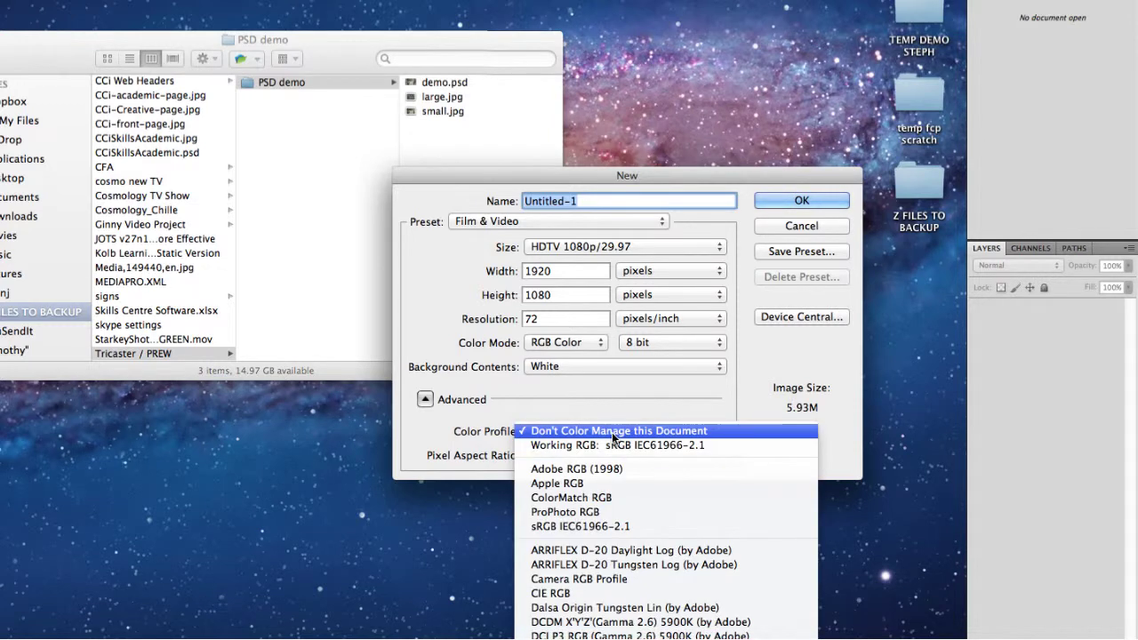
{"action": "scroll", "coordinate": [610, 437], "scroll_direction": "down", "scroll_amount": 5}
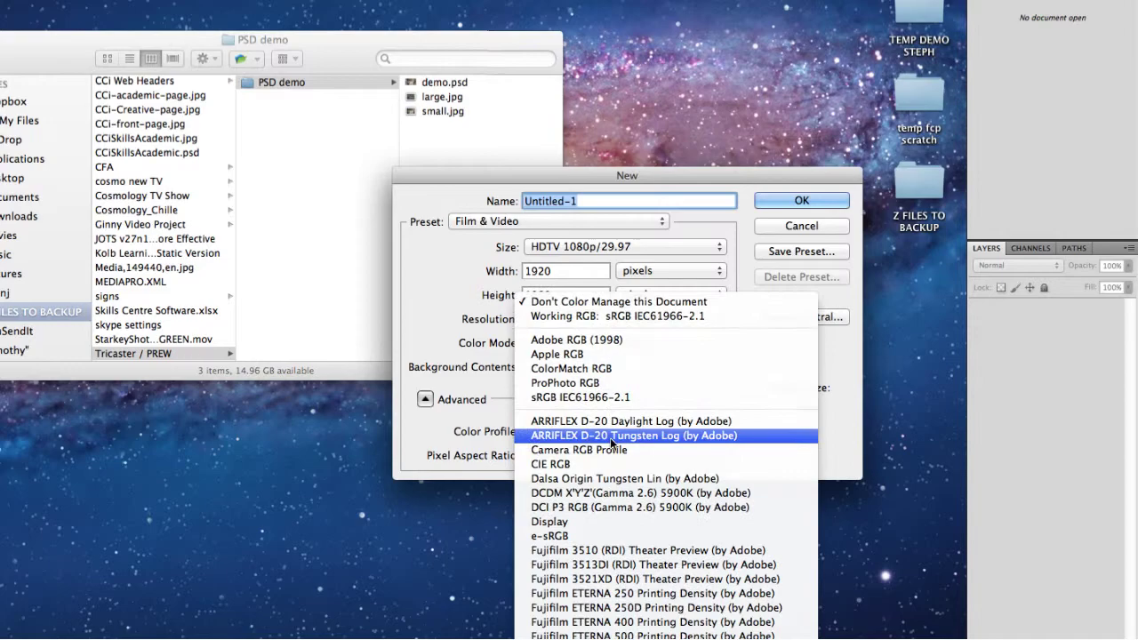
{"action": "scroll", "coordinate": [610, 437], "scroll_direction": "down", "scroll_amount": 5}
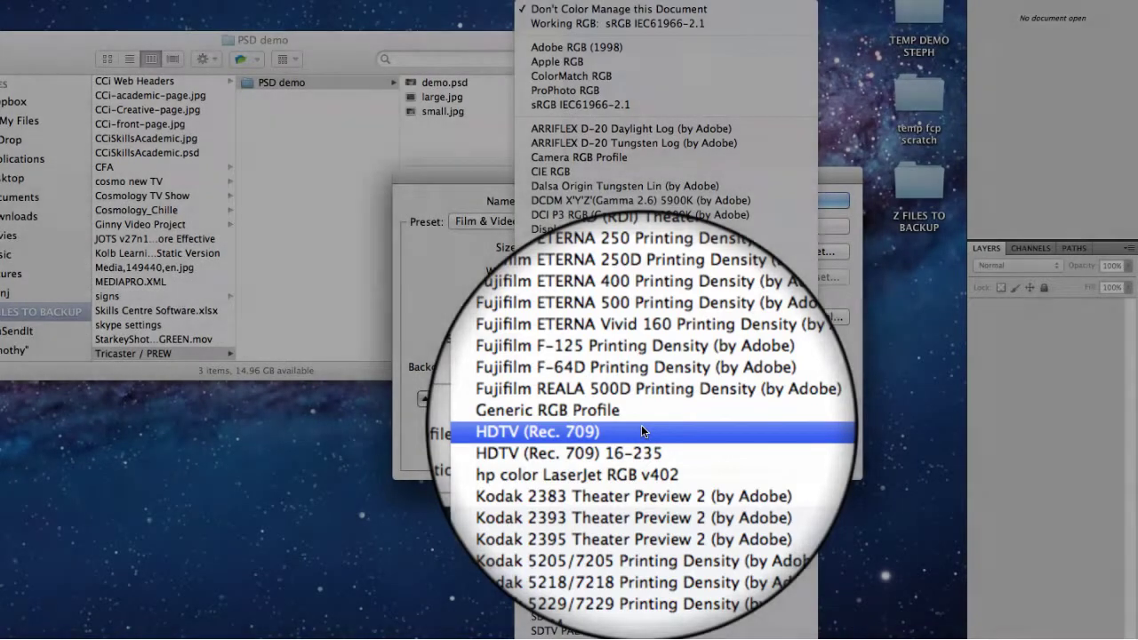
{"action": "left_click", "coordinate": [642, 431]}
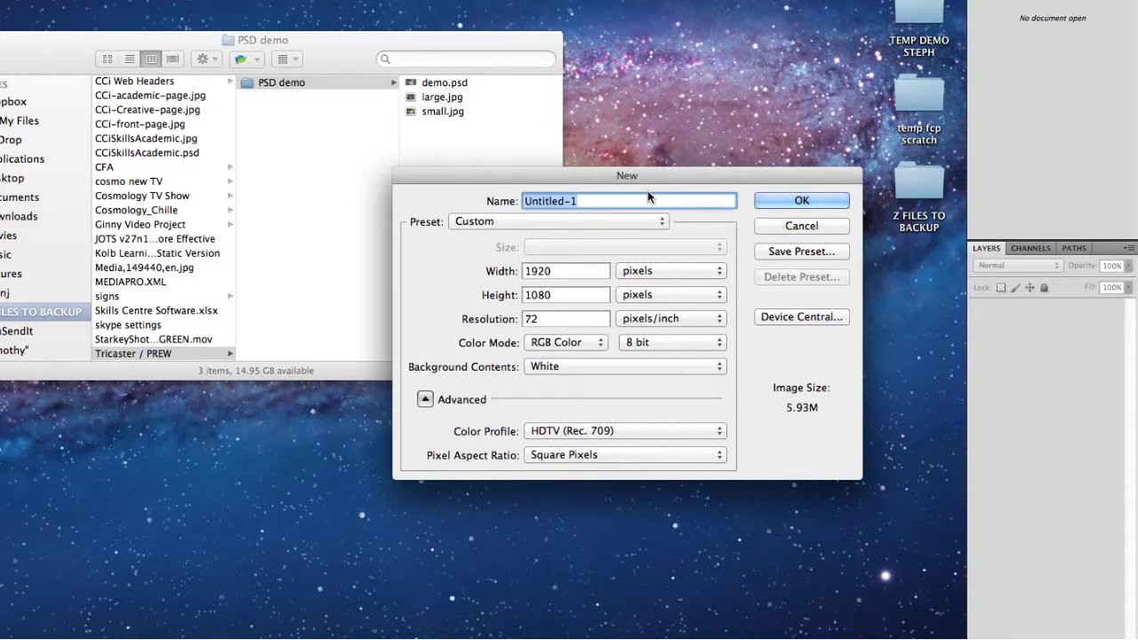
{"action": "left_click", "coordinate": [790, 200]}
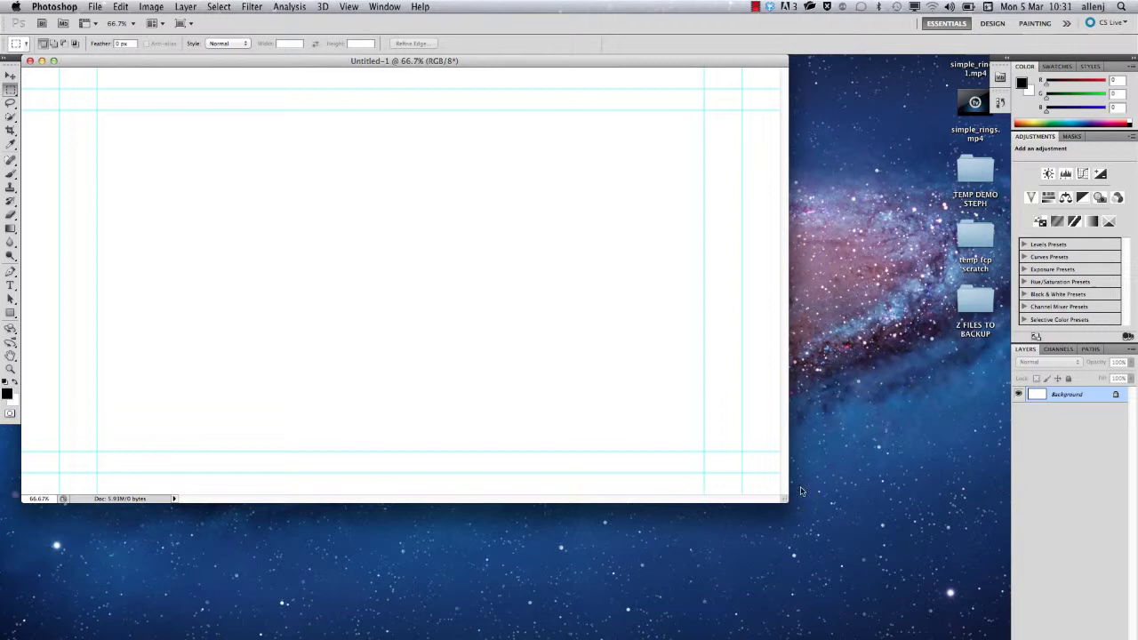
Enlarge the Untitled-1 window so the whole canvas and its safe-area guides are visible
{"action": "left_click_drag", "start_coordinate": [785, 499], "coordinate": [989, 620]}
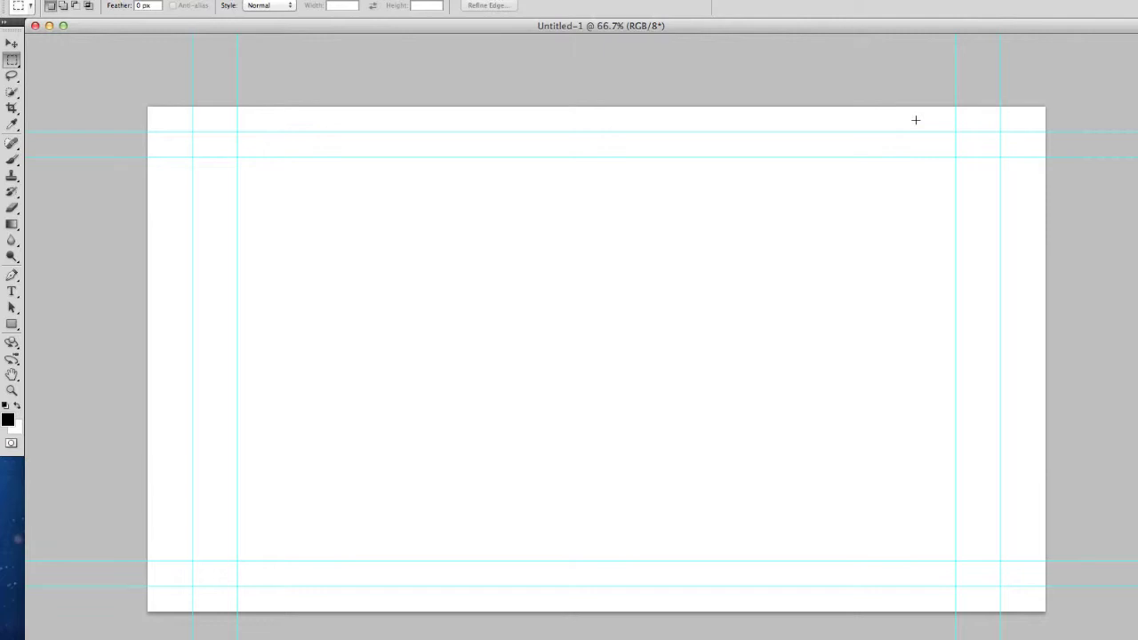
Open small.jpg from the PSD demo folder with Adobe Photoshop CS5.1
{"action": "key", "text": "super+Tab"}
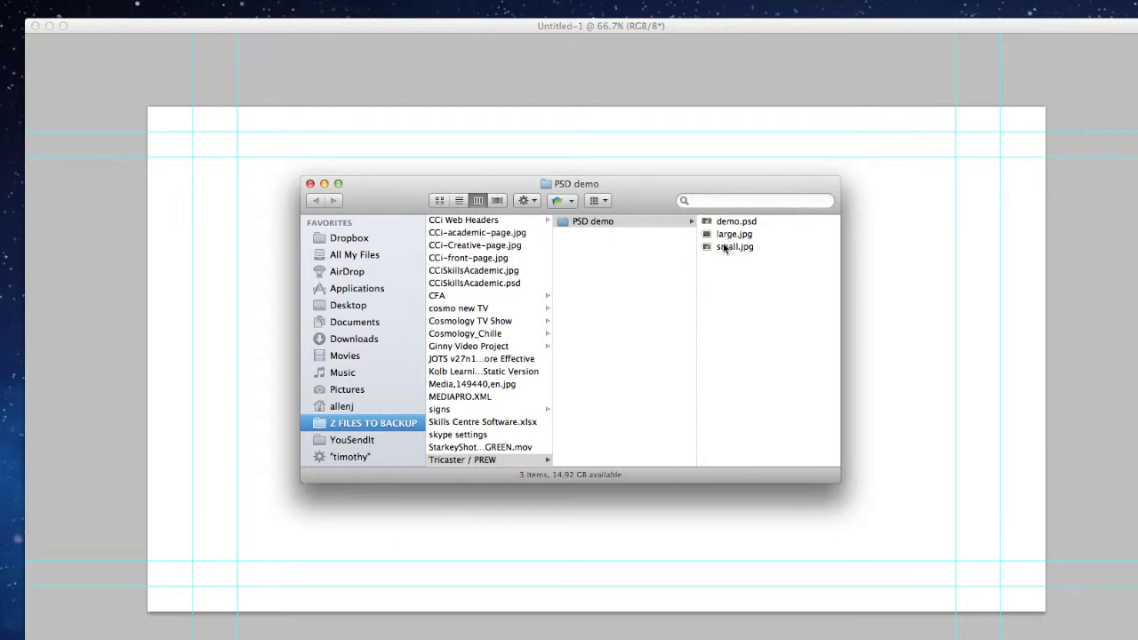
{"action": "left_click", "coordinate": [724, 248]}
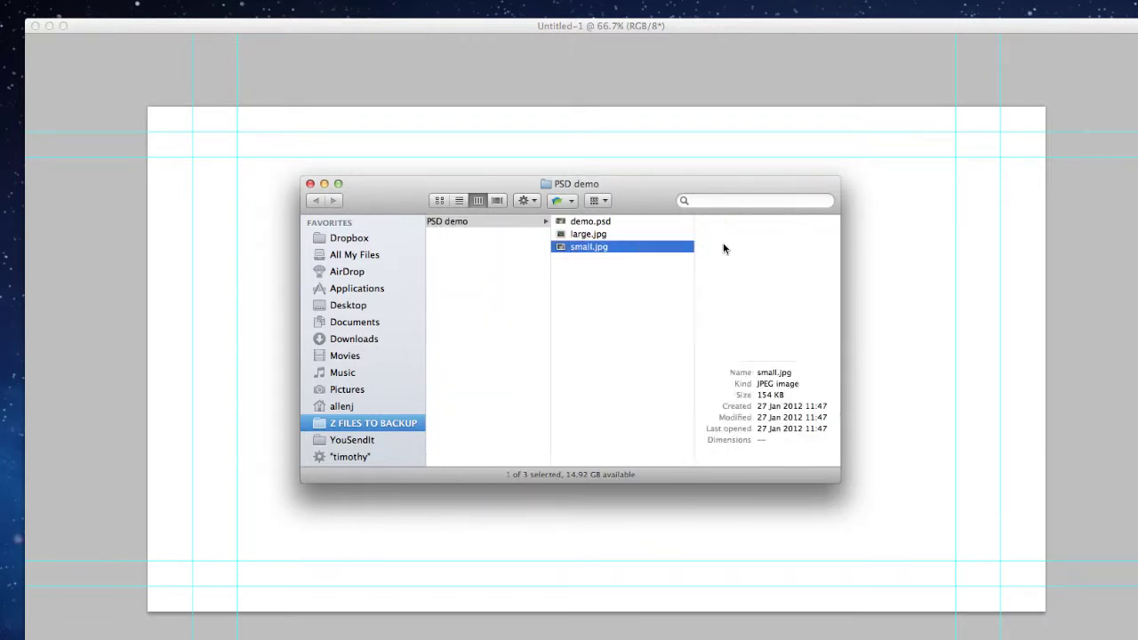
{"action": "right_click", "coordinate": [562, 248]}
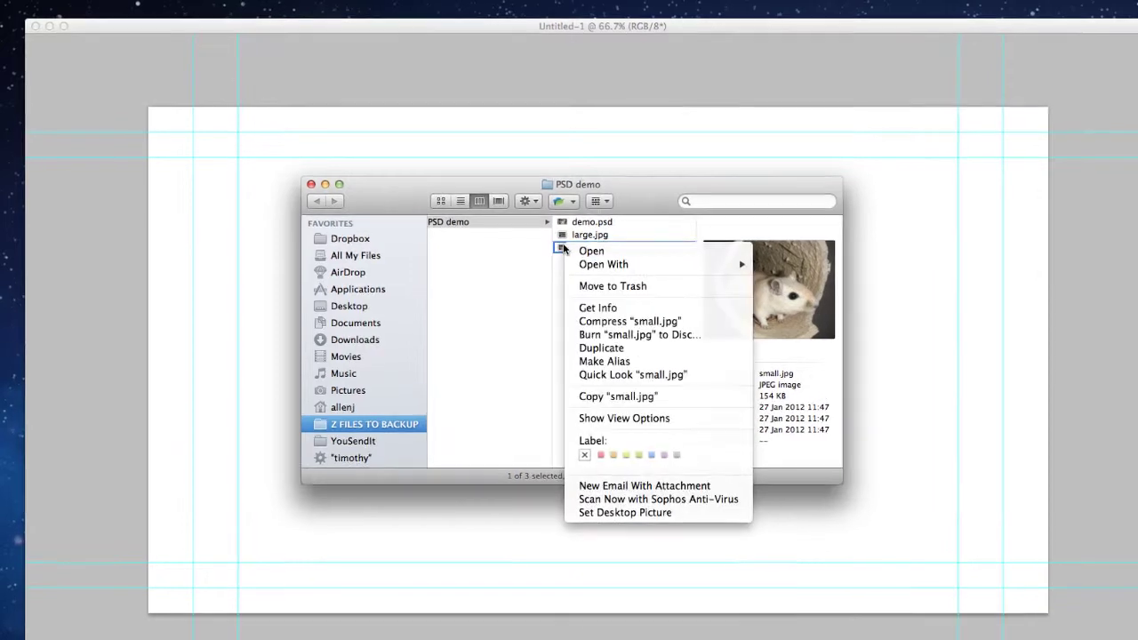
{"action": "mouse_move", "coordinate": [579, 263]}
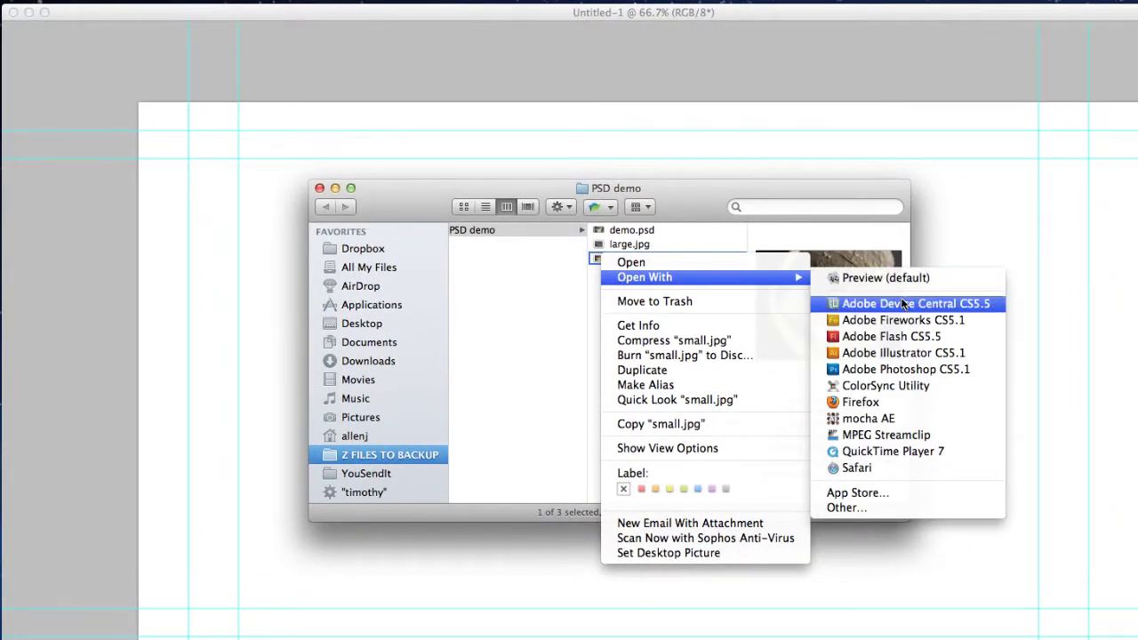
{"action": "left_click", "coordinate": [896, 369]}
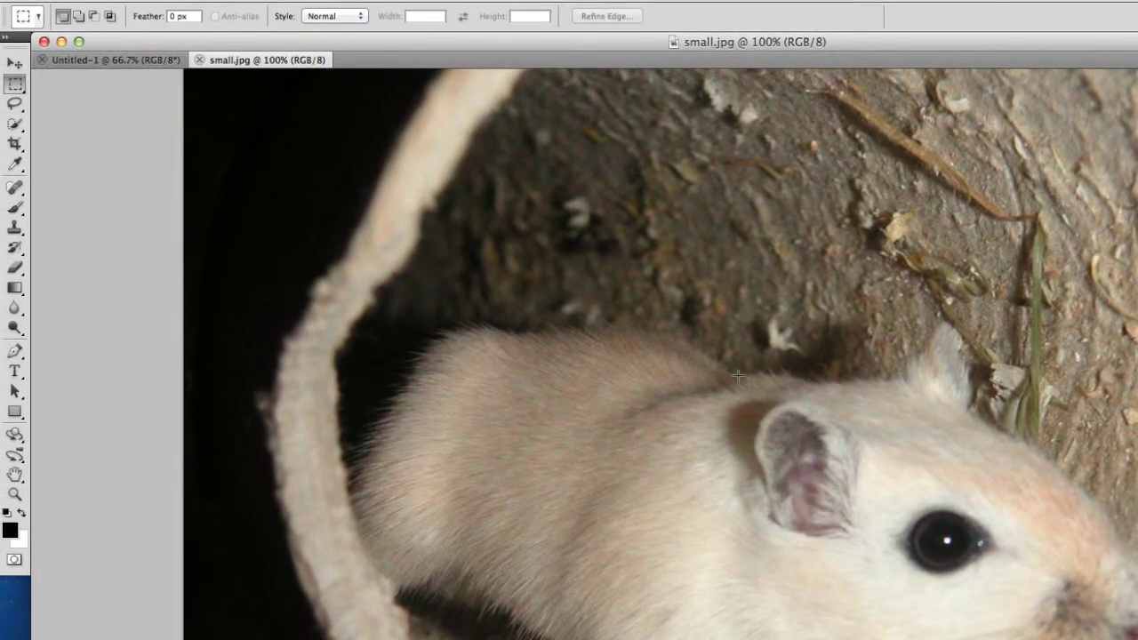
Float the small.jpg window and drag the gerbil photo onto Untitled-1 with the Move tool
{"action": "left_click_drag", "start_coordinate": [238, 64], "coordinate": [802, 237]}
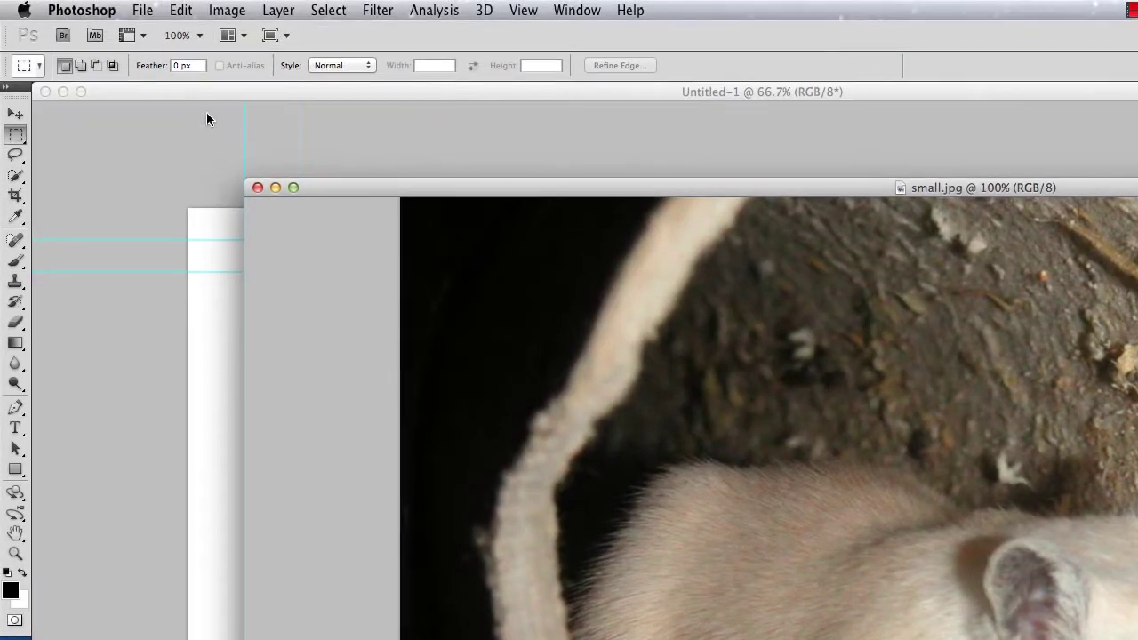
{"action": "left_click", "coordinate": [13, 113]}
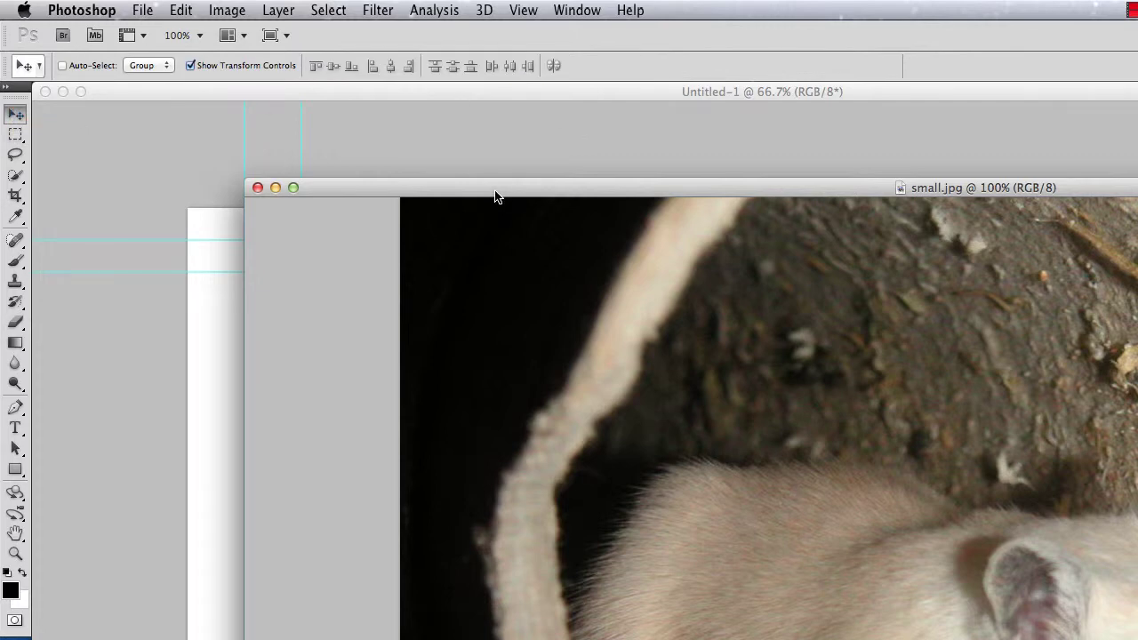
{"action": "left_click_drag", "start_coordinate": [516, 190], "coordinate": [239, 109]}
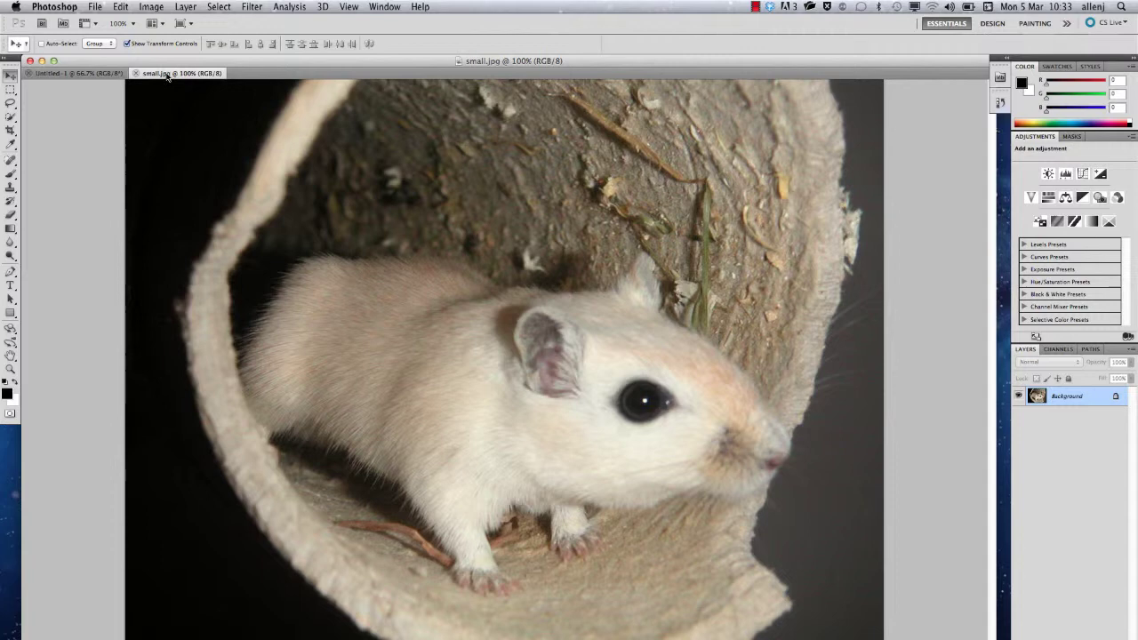
{"action": "left_click_drag", "start_coordinate": [167, 75], "coordinate": [512, 163]}
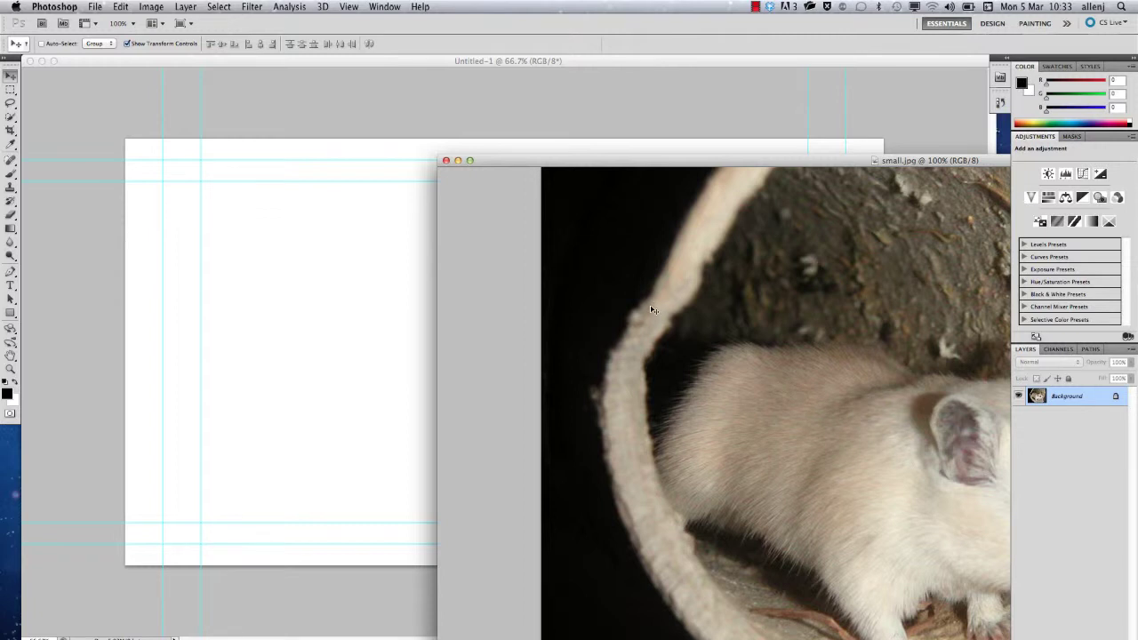
{"action": "left_click_drag", "start_coordinate": [652, 310], "coordinate": [434, 285]}
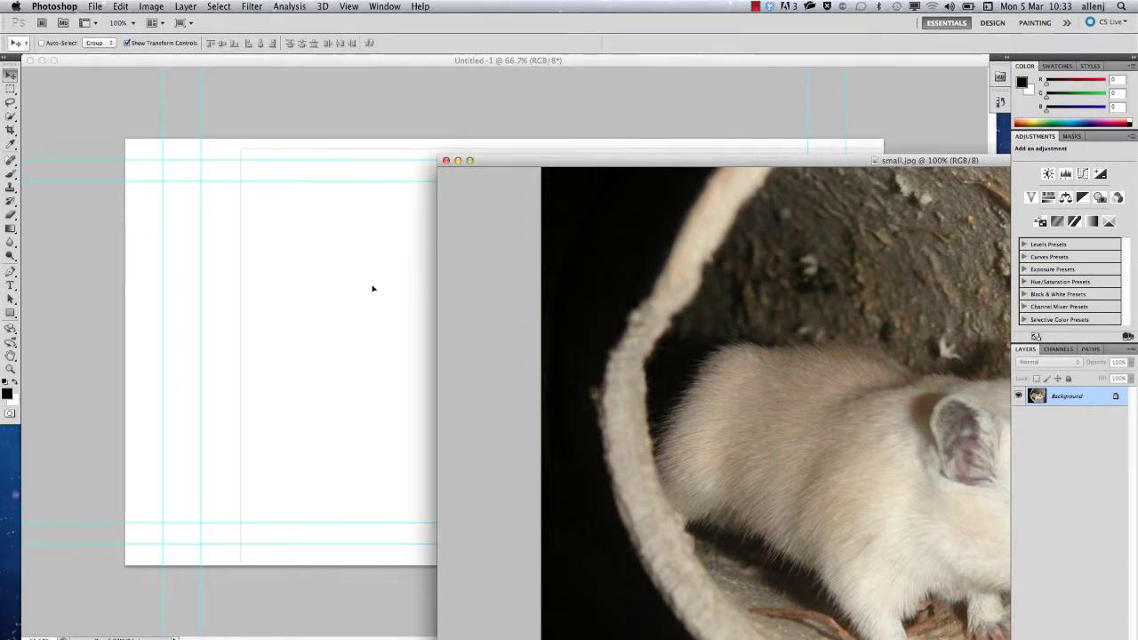
{"action": "key", "text": "super+v"}
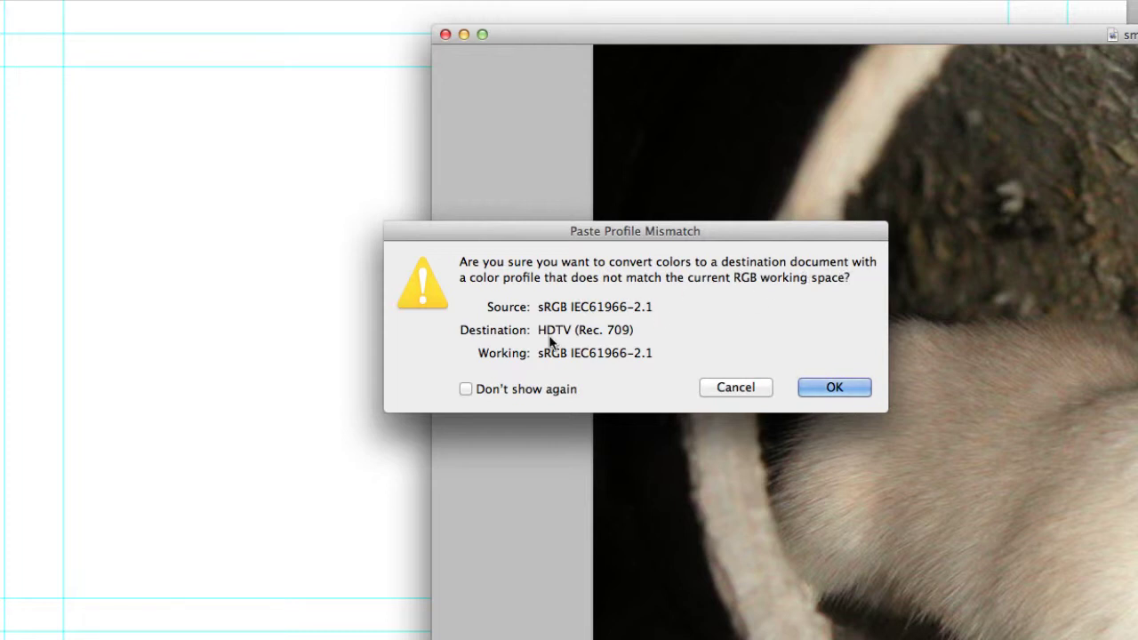
Convert the pasted gerbil photo to HDTV (Rec. 709) as Layer 1 and move the small.jpg window aside
{"action": "left_click", "coordinate": [835, 387]}
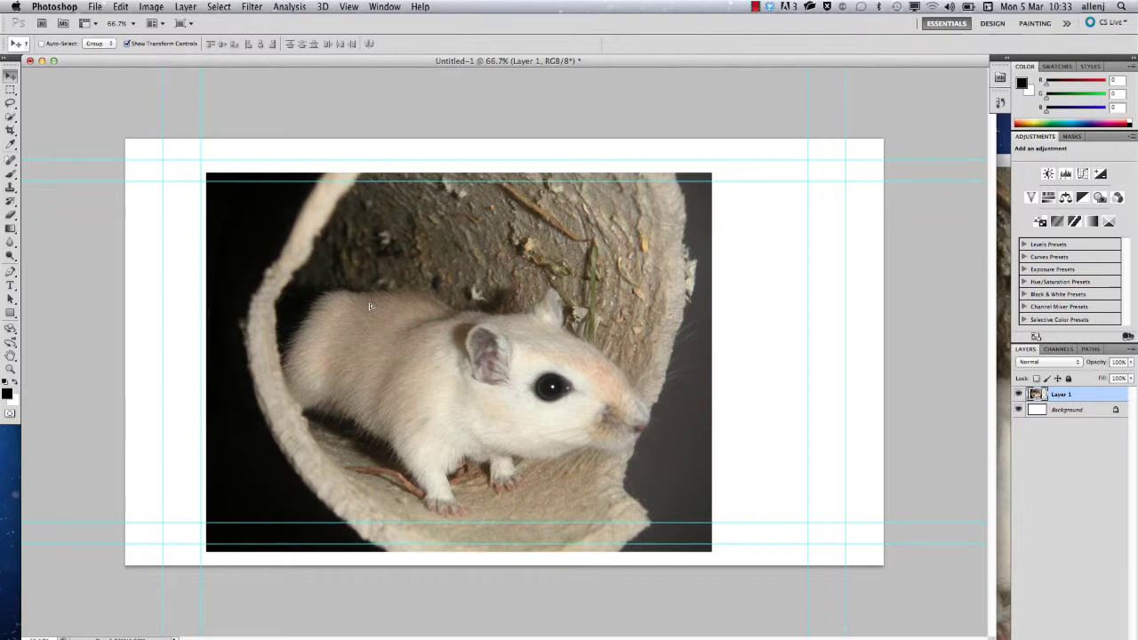
{"action": "left_click_drag", "start_coordinate": [371, 303], "coordinate": [422, 292]}
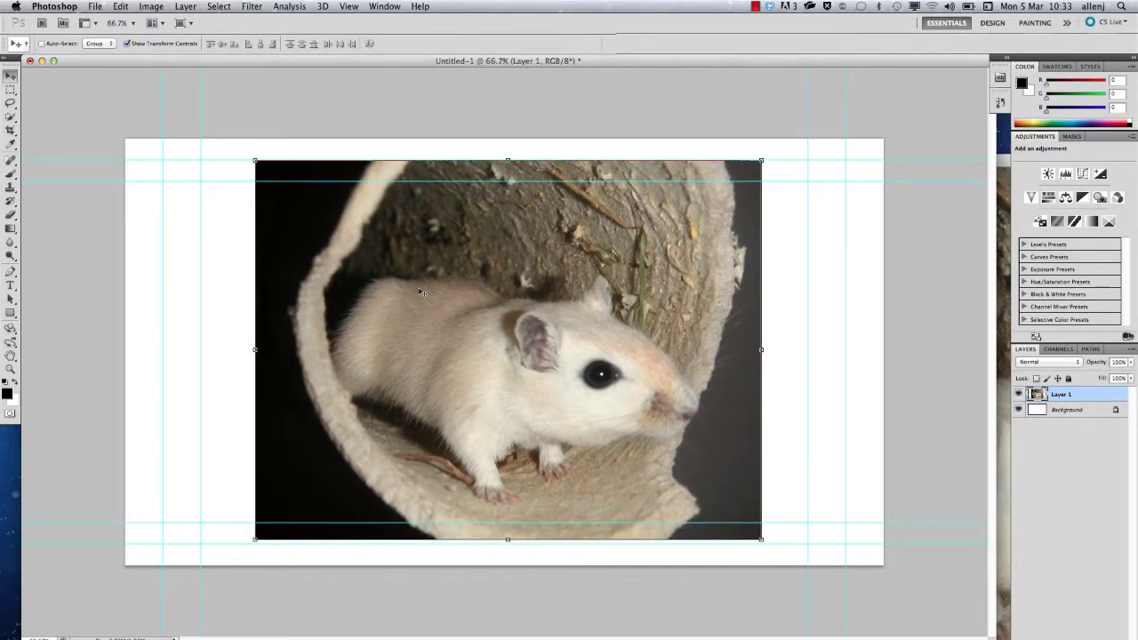
{"action": "key", "text": "ctrl+Tab"}
{"action": "left_click_drag", "start_coordinate": [594, 166], "coordinate": [189, 86]}
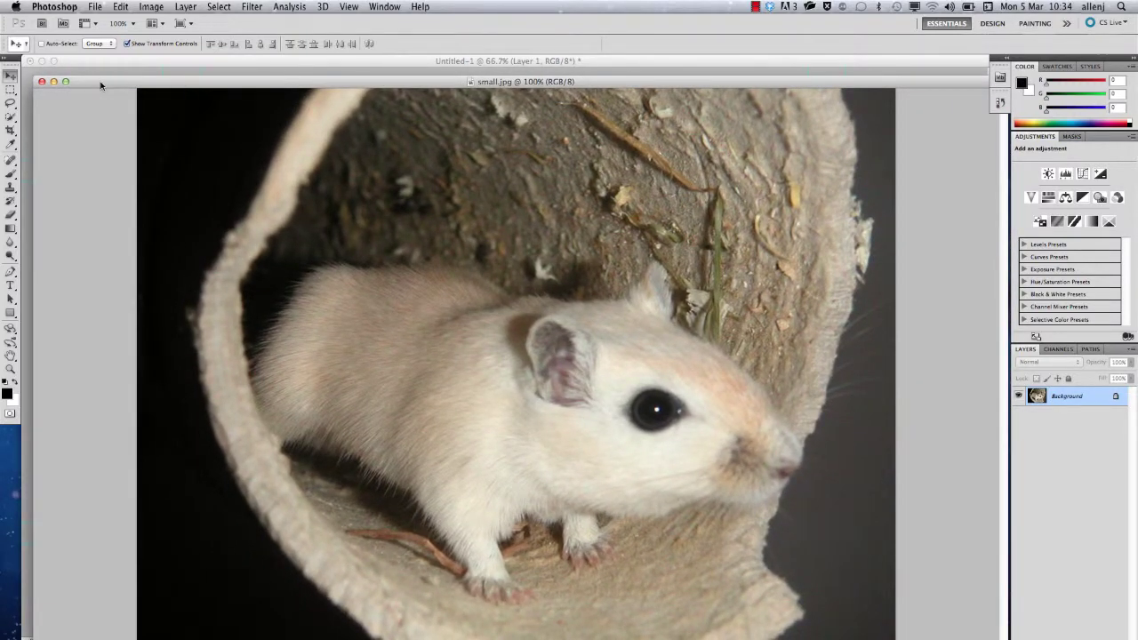
{"action": "left_click_drag", "start_coordinate": [100, 86], "coordinate": [436, 132]}
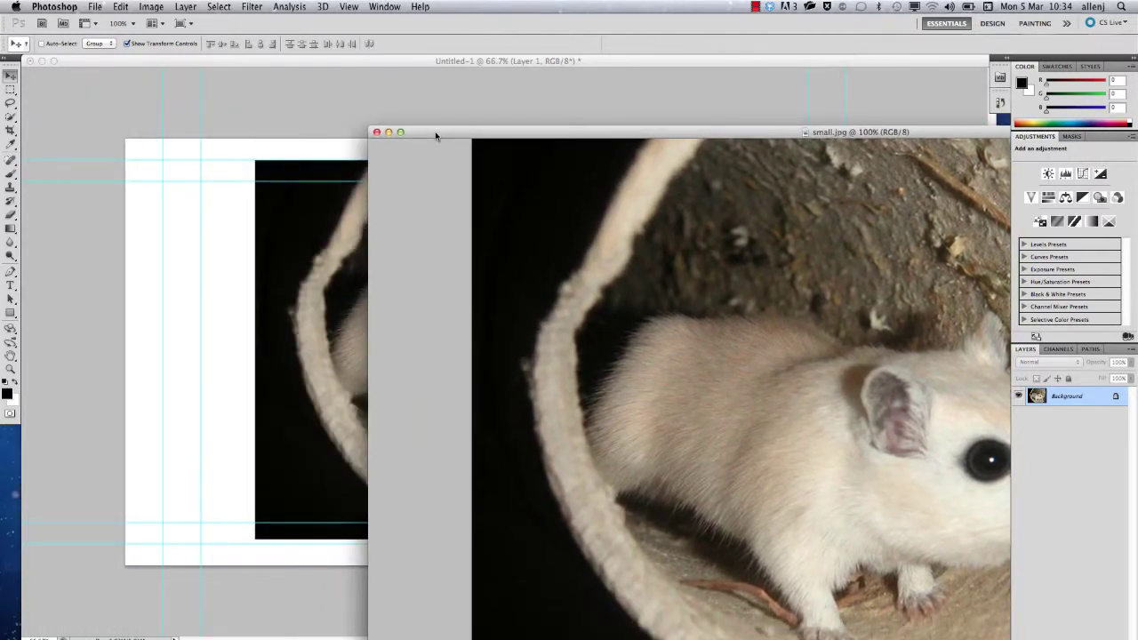
{"action": "key", "text": "ctrl+Tab"}
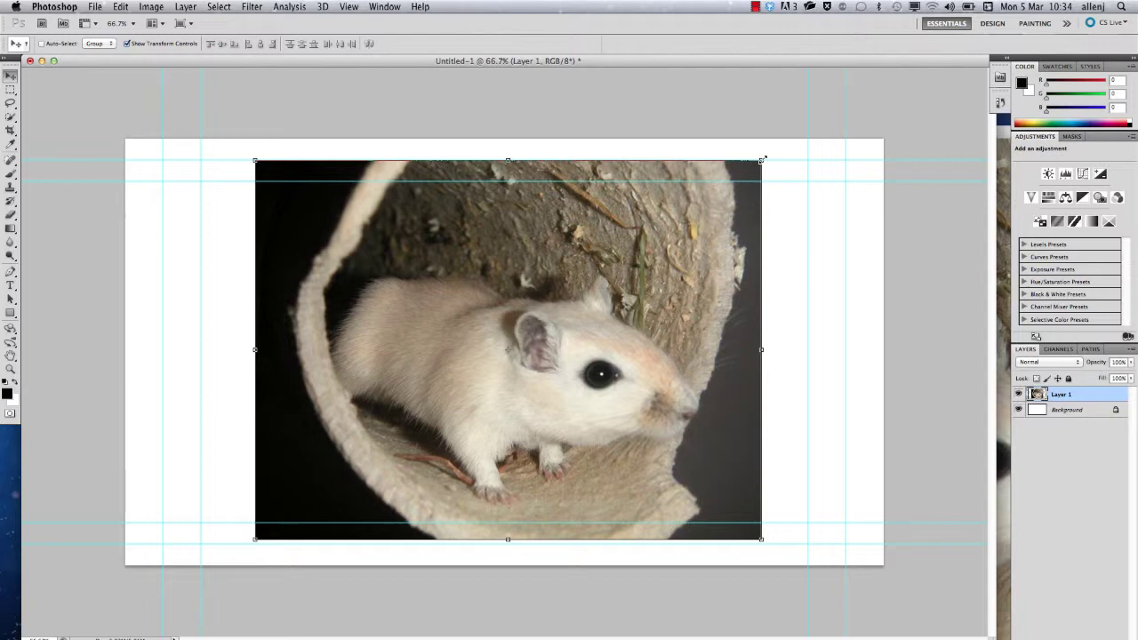
Cancel a trial 184.75% enlargement of the gerbil layer and nudge it slightly down
{"action": "left_click_drag", "start_coordinate": [762, 160], "coordinate": [962, 59]}
{"action": "left_click_drag", "start_coordinate": [734, 231], "coordinate": [554, 301]}
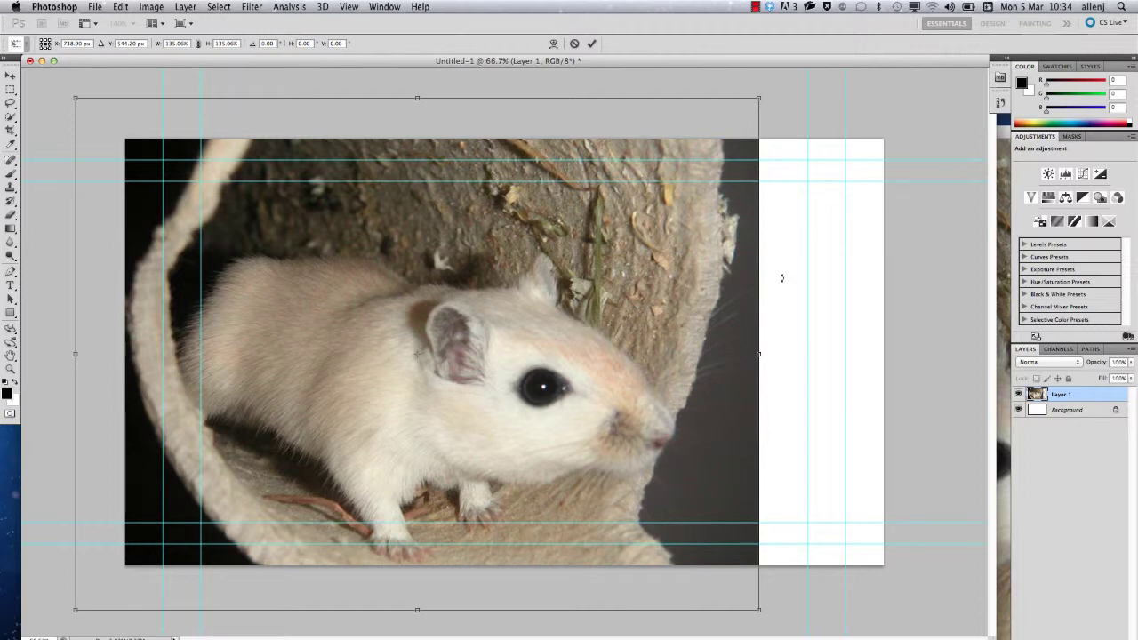
{"action": "left_click_drag", "start_coordinate": [757, 609], "coordinate": [1009, 639]}
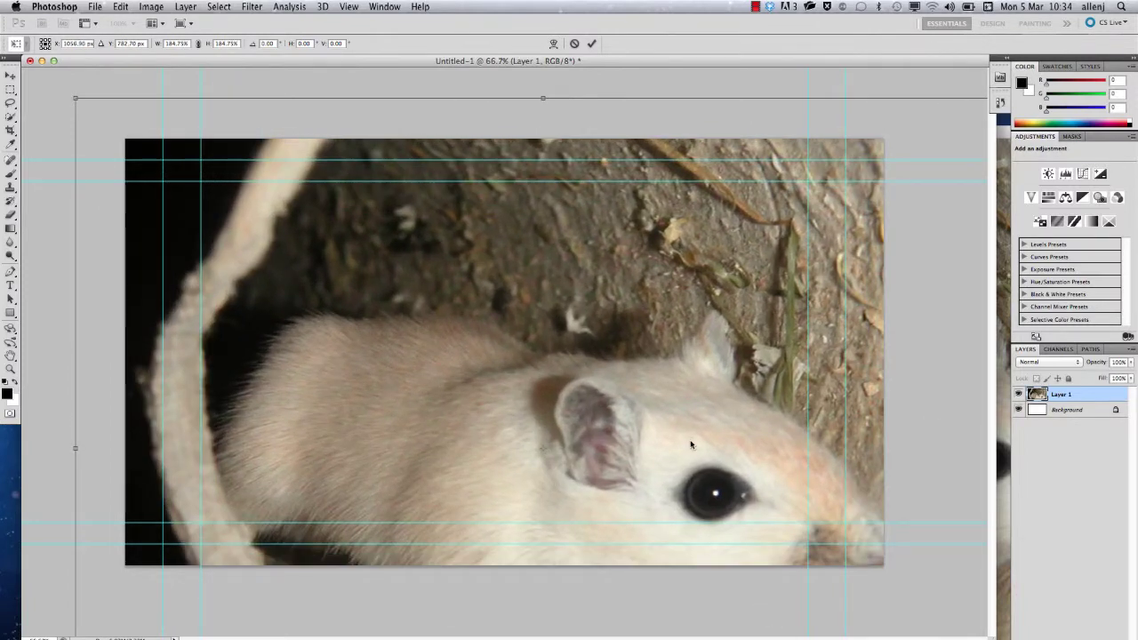
{"action": "left_click_drag", "start_coordinate": [588, 314], "coordinate": [550, 232]}
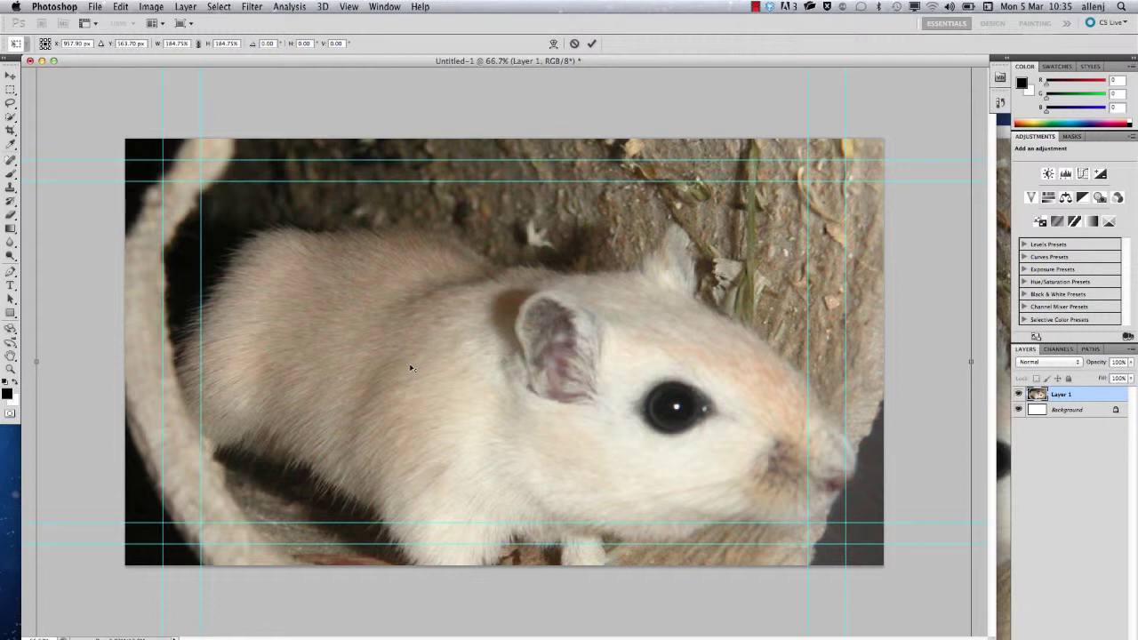
{"action": "key", "text": "Escape"}
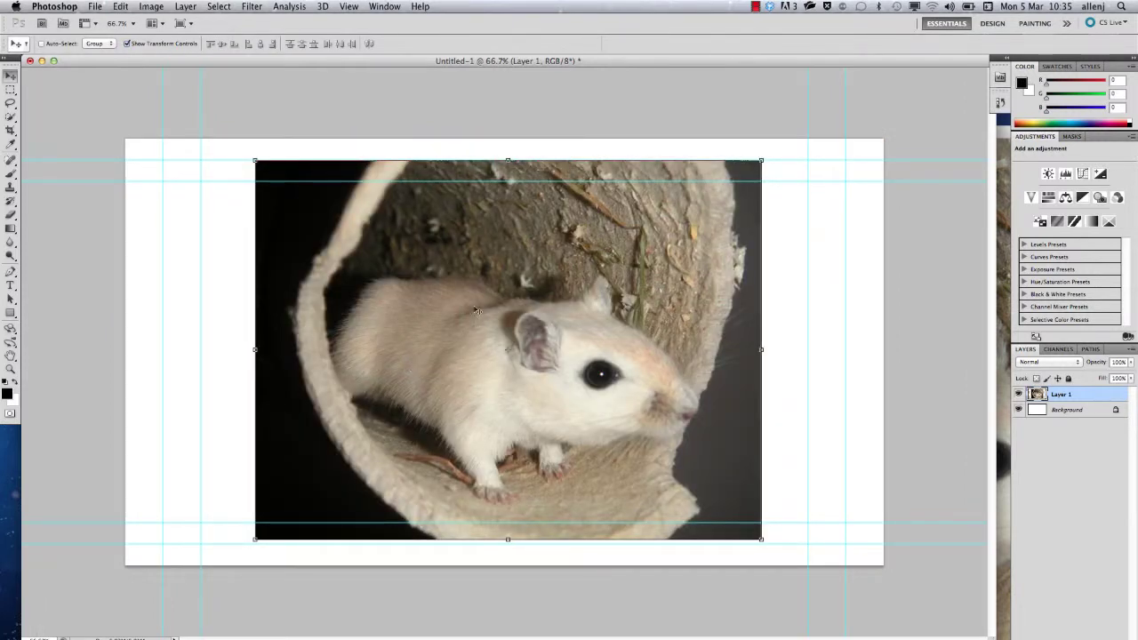
{"action": "left_click_drag", "start_coordinate": [477, 222], "coordinate": [474, 226]}
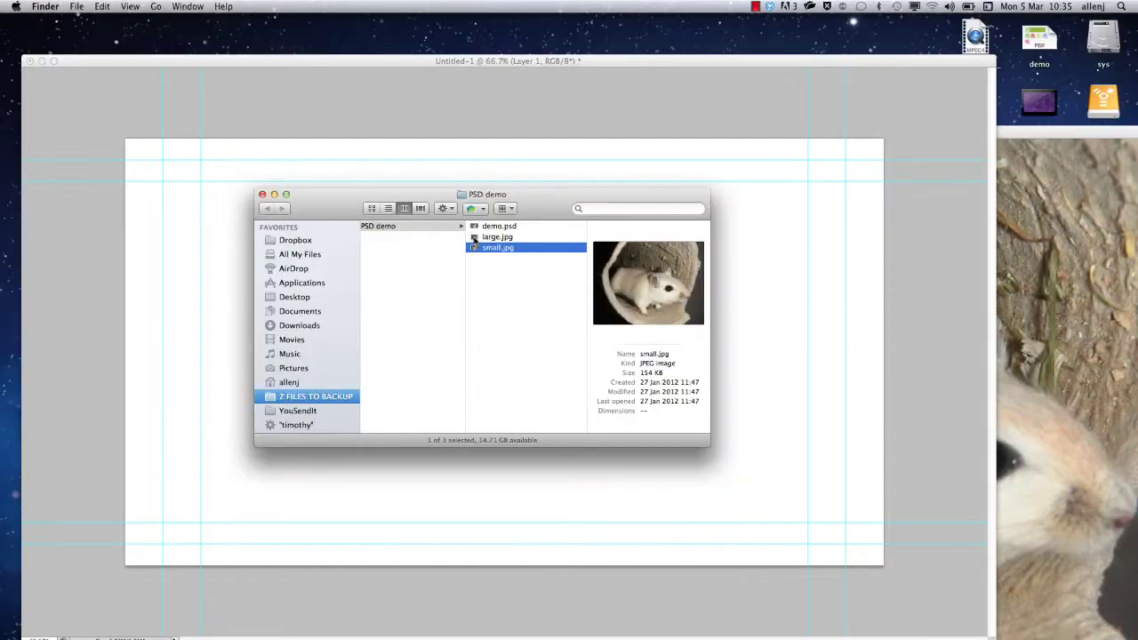
Open large.jpg, the hippo photo, with Adobe Photoshop CS5.1
{"action": "left_click", "coordinate": [498, 234]}
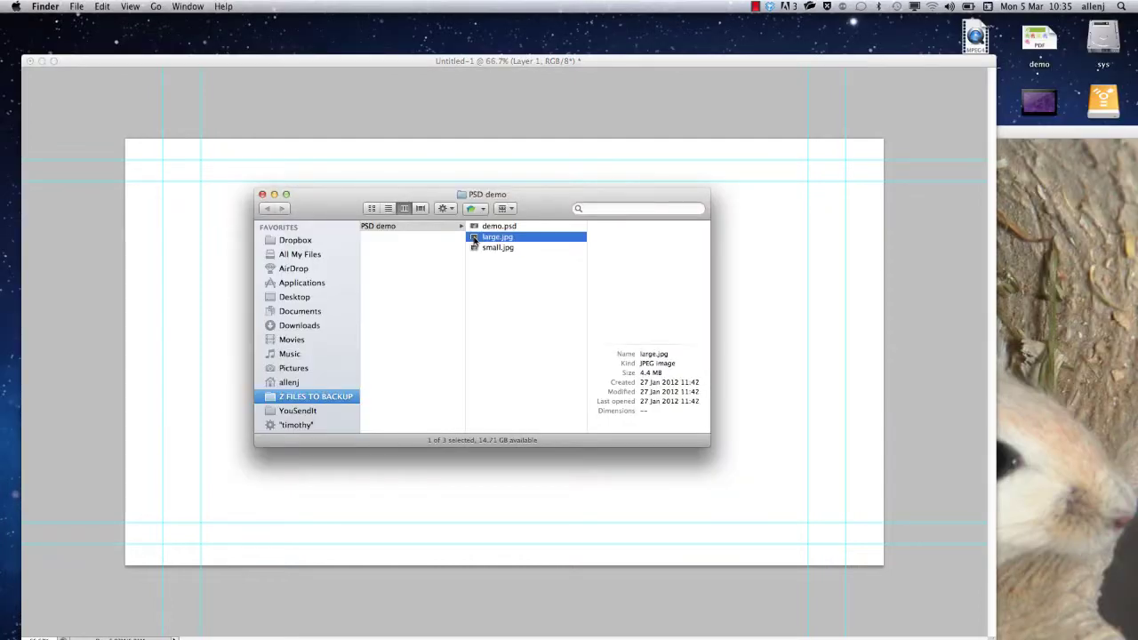
{"action": "right_click", "coordinate": [473, 238]}
{"action": "mouse_move", "coordinate": [496, 256]}
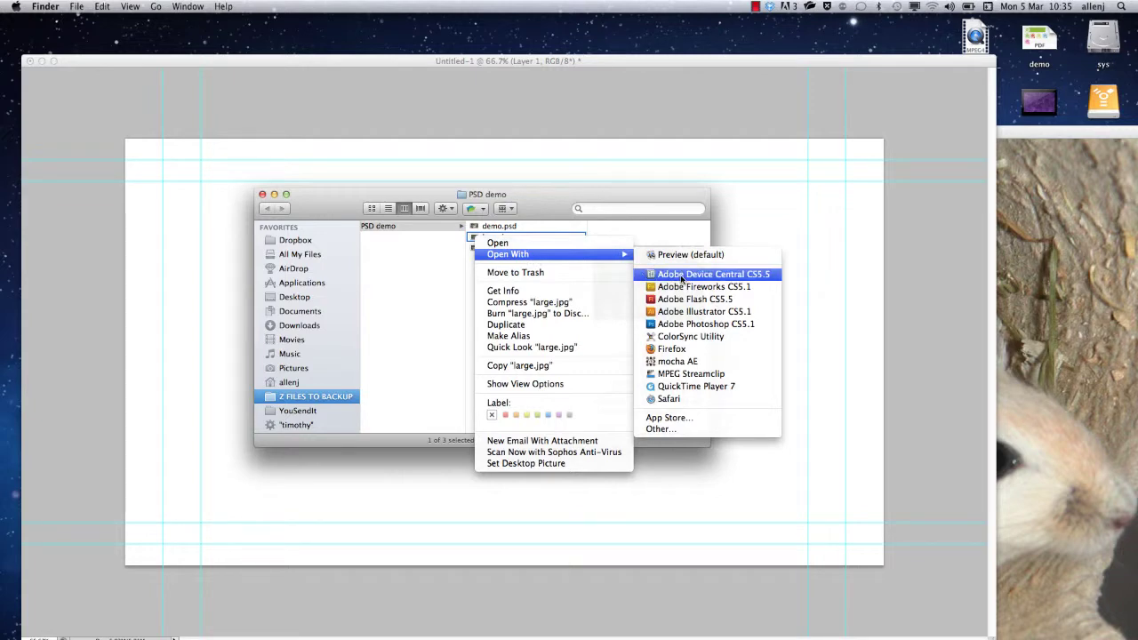
{"action": "left_click", "coordinate": [682, 325]}
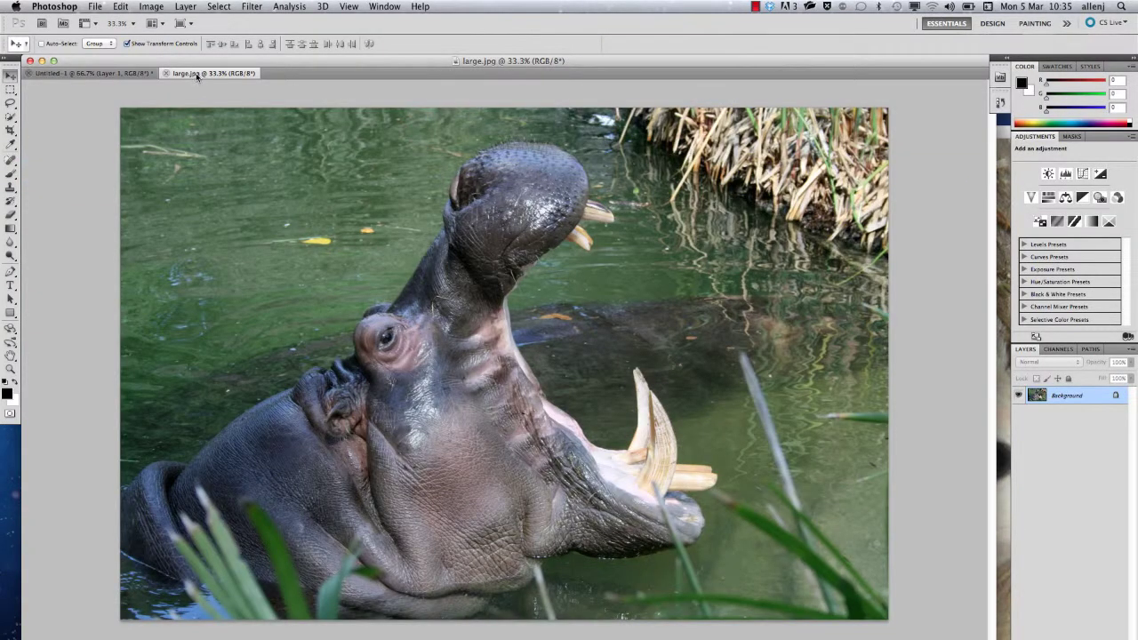
Paste the hippo photo into Untitled-1 as Layer 2, converting it to HDTV (Rec. 709)
{"action": "left_click_drag", "start_coordinate": [198, 76], "coordinate": [516, 353]}
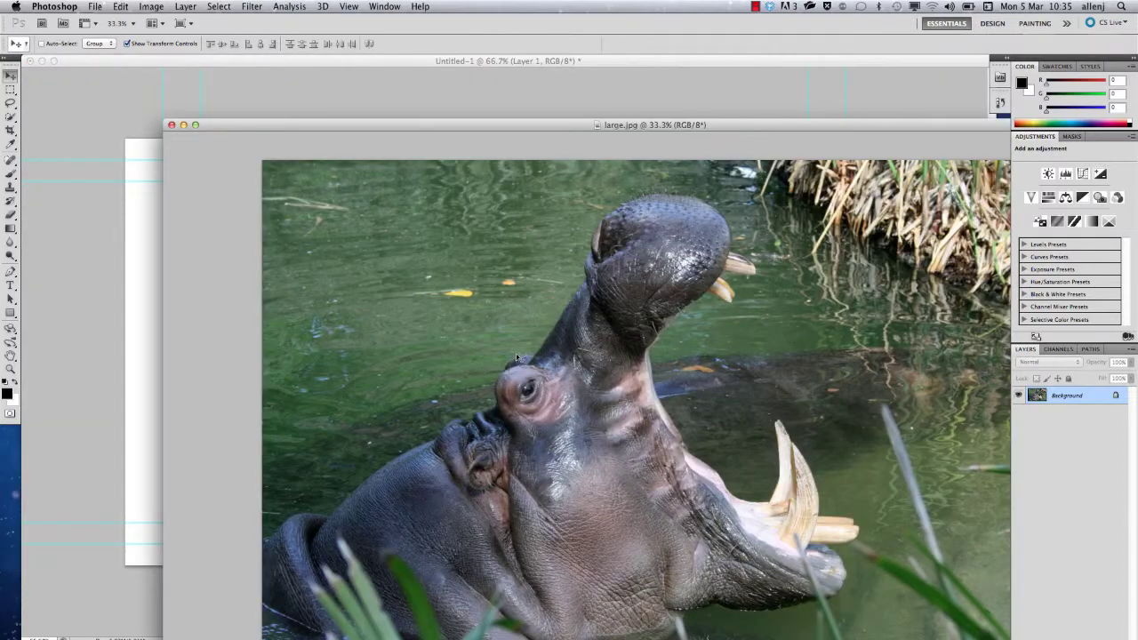
{"action": "left_click_drag", "start_coordinate": [237, 129], "coordinate": [451, 178]}
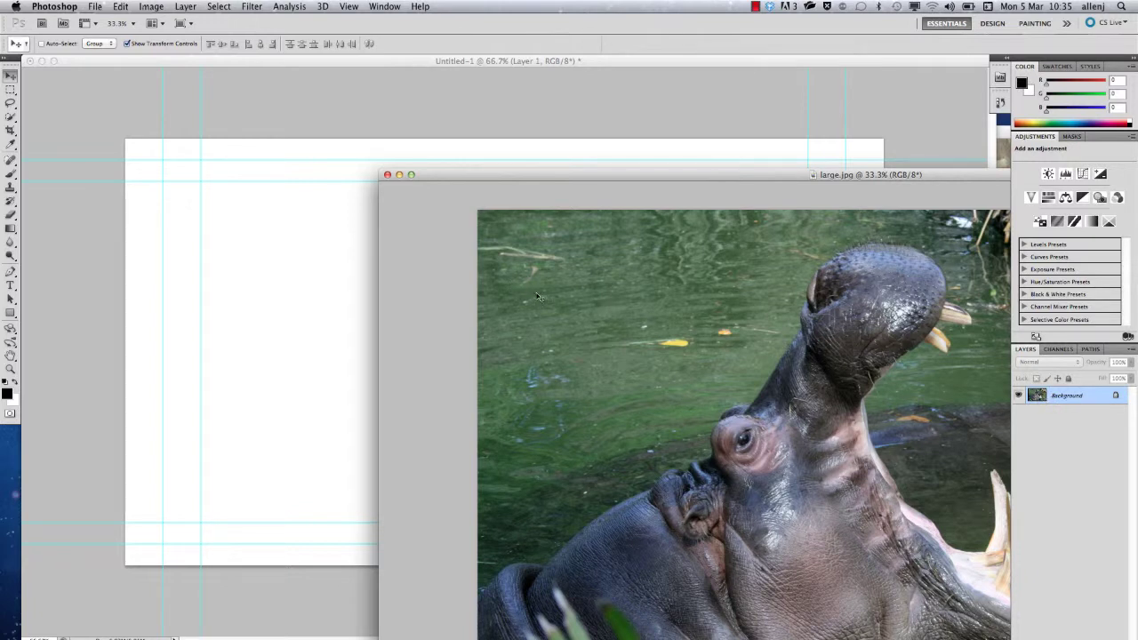
{"action": "left_click", "coordinate": [239, 249]}
{"action": "key", "text": "super+v"}
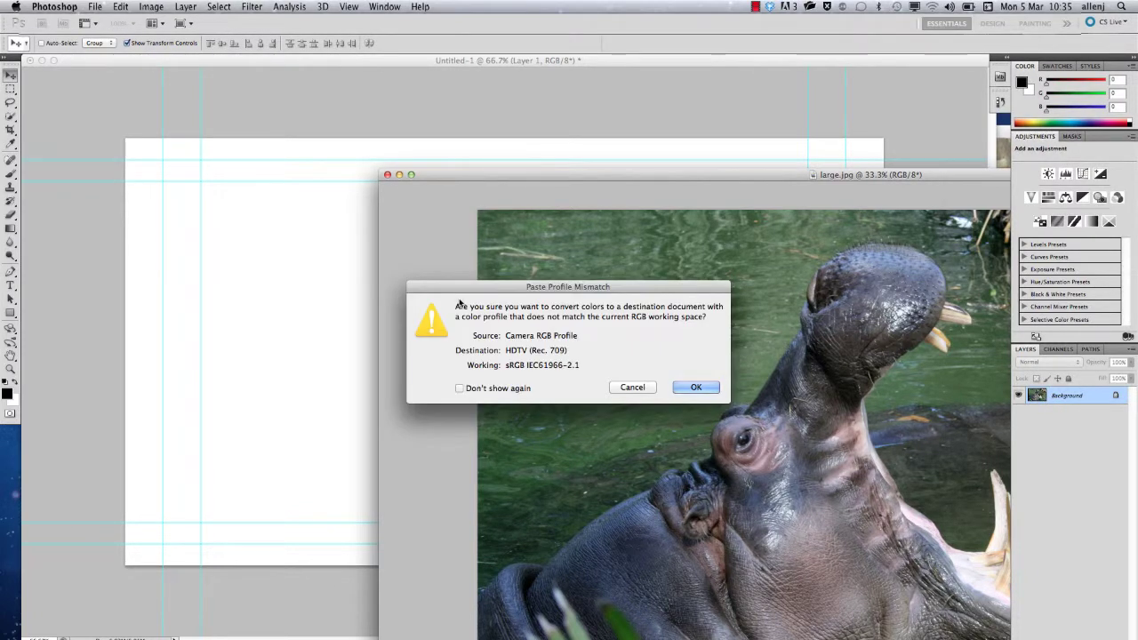
{"action": "left_click", "coordinate": [694, 389]}
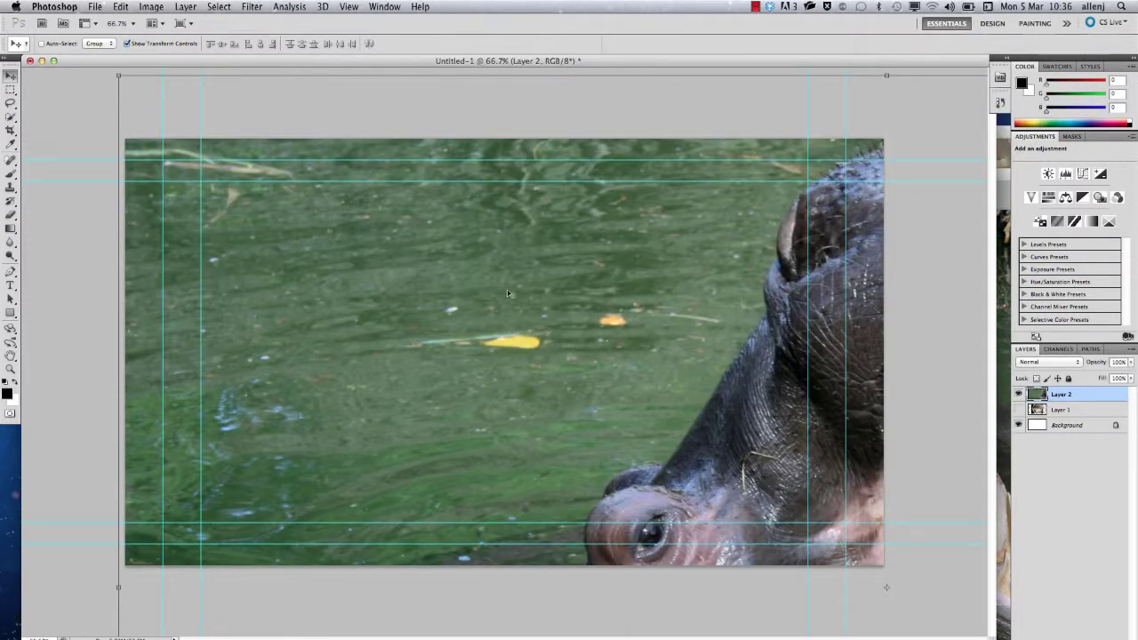
Zoom out, then shrink the hippo on Layer 2 to about 50% with Free Transform and commit
{"action": "scroll", "coordinate": [501, 298], "scroll_direction": "down", "scroll_amount": 3}
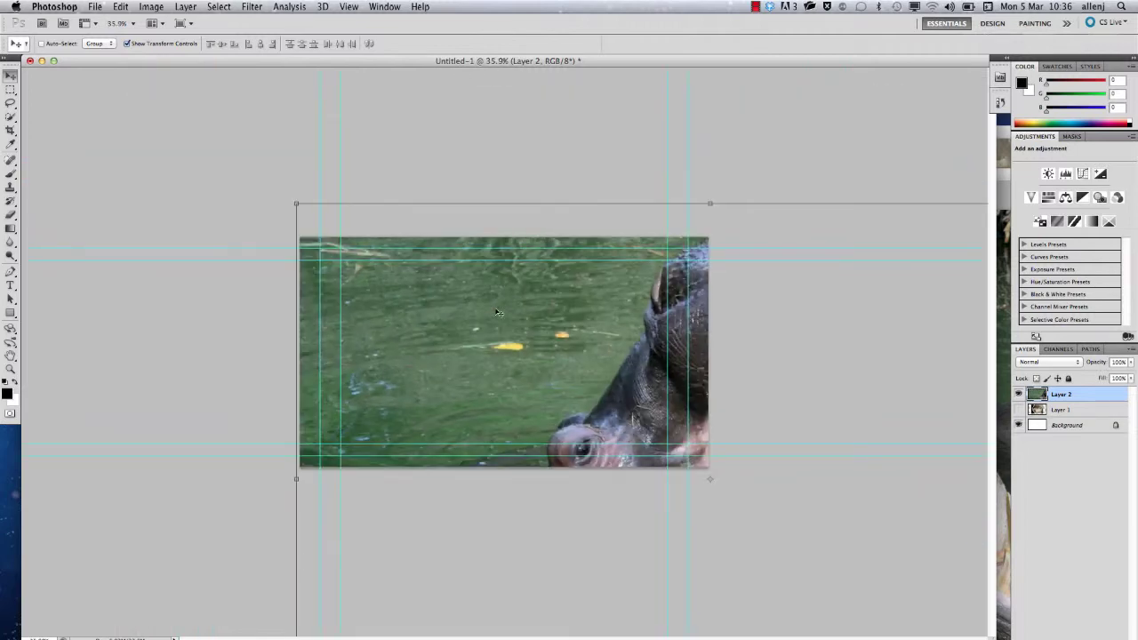
{"action": "scroll", "coordinate": [499, 313], "scroll_direction": "down", "scroll_amount": 12}
{"action": "scroll", "coordinate": [499, 313], "scroll_direction": "up", "scroll_amount": 10}
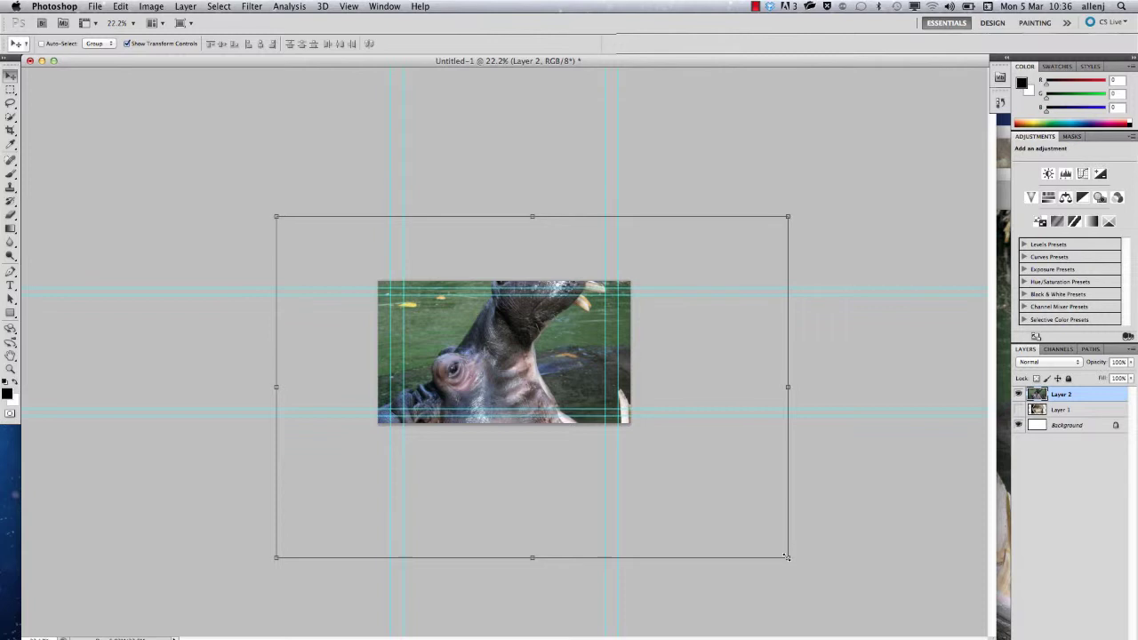
{"action": "left_click_drag", "start_coordinate": [787, 556], "coordinate": [609, 487]}
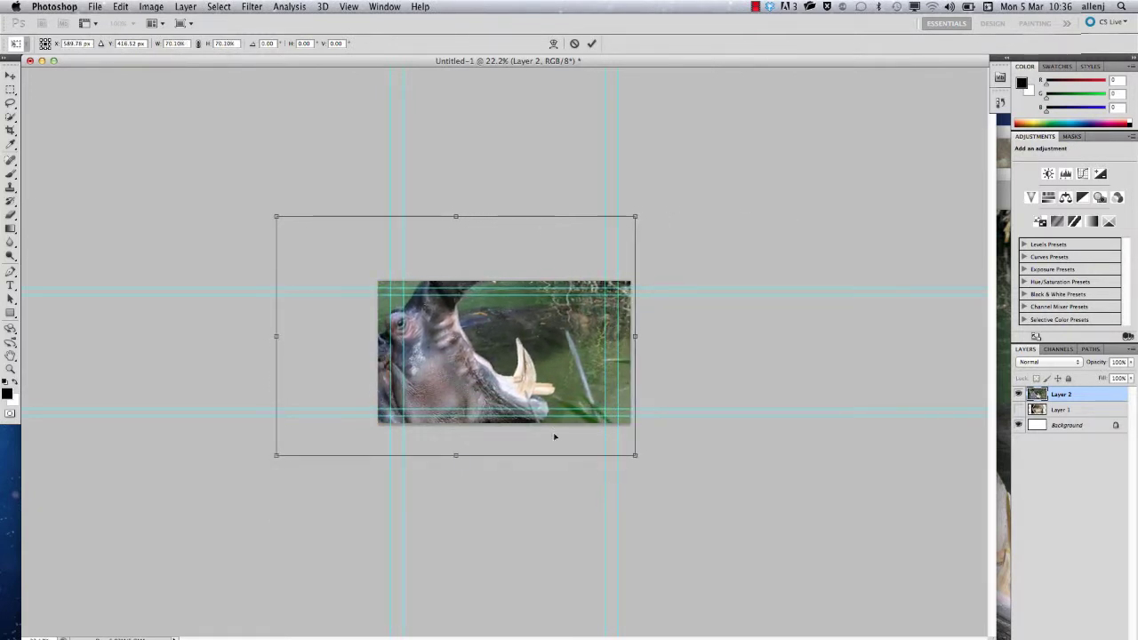
{"action": "left_click_drag", "start_coordinate": [275, 216], "coordinate": [372, 271]}
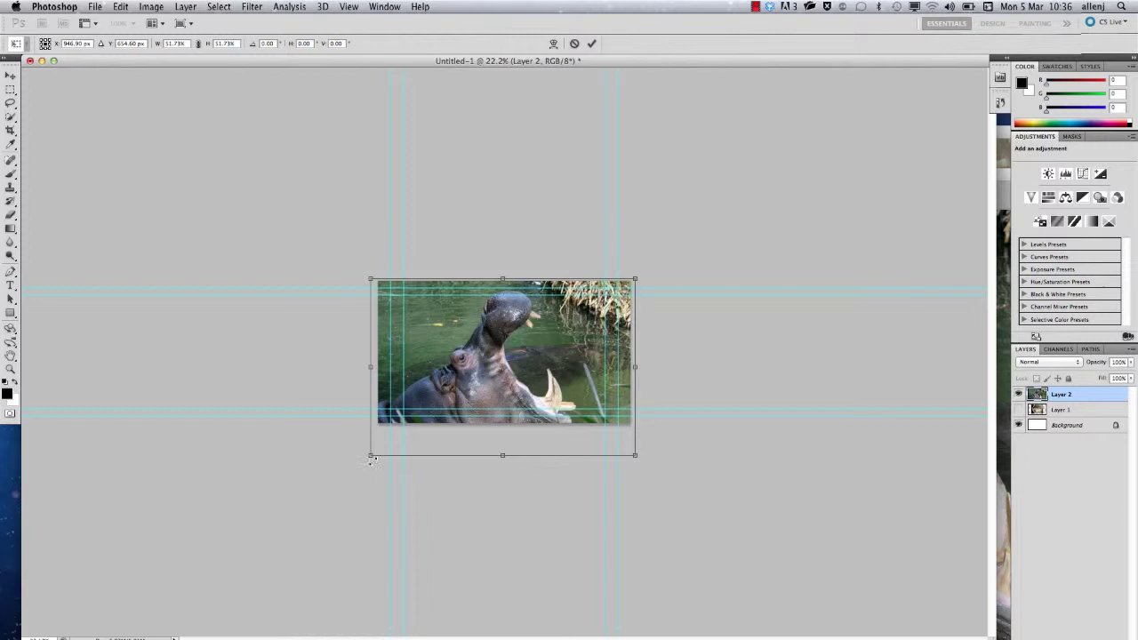
{"action": "left_click_drag", "start_coordinate": [370, 456], "coordinate": [376, 452]}
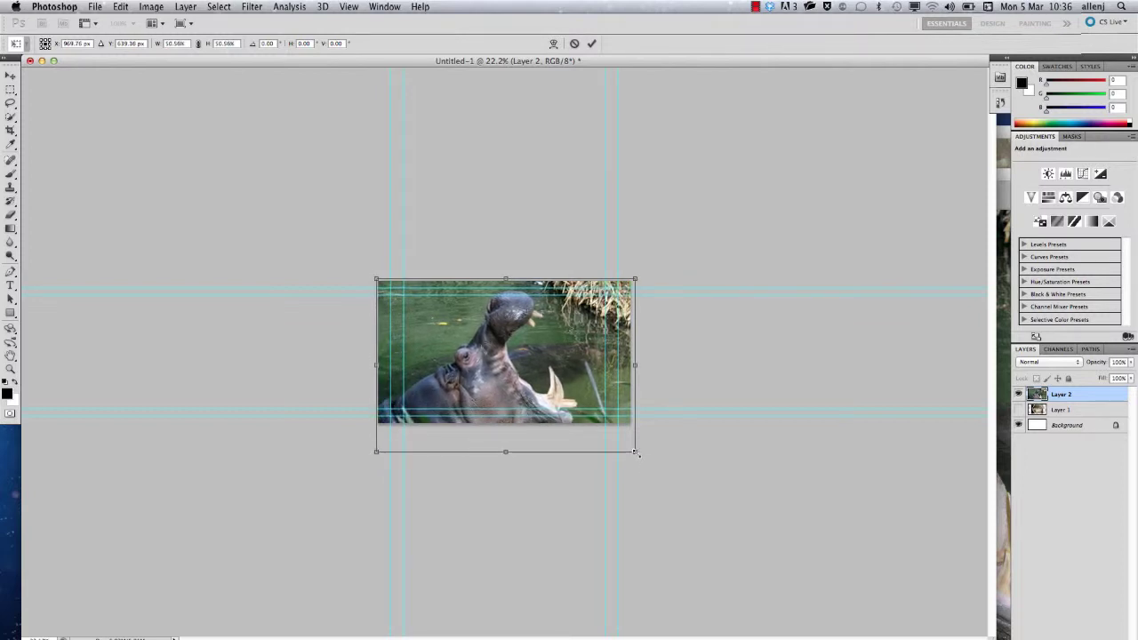
{"action": "left_click_drag", "start_coordinate": [635, 453], "coordinate": [632, 449]}
{"action": "key", "text": "Return"}
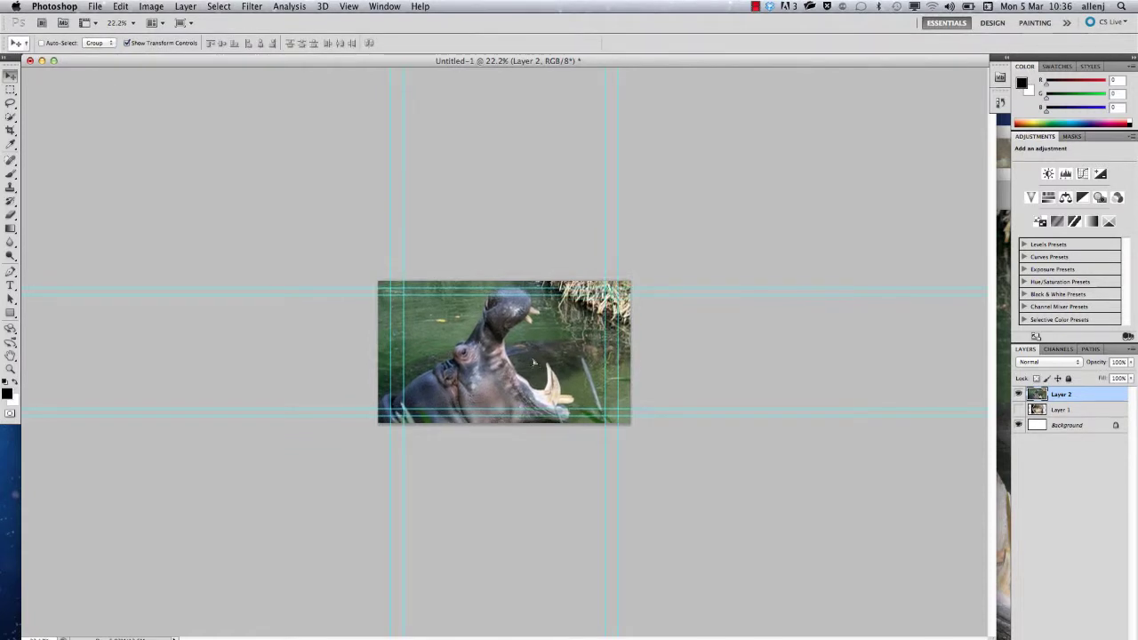
Hide the hippo, show the gerbil, fill the Background layer with black, then show Layer 2 again
{"action": "left_click", "coordinate": [535, 356]}
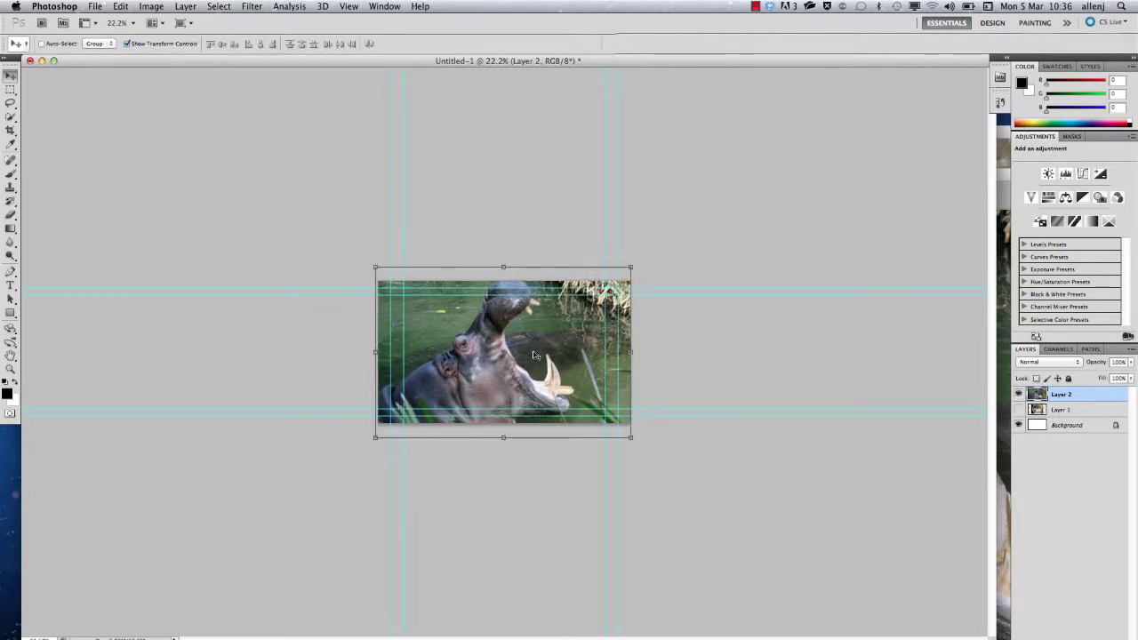
{"action": "left_click", "coordinate": [1019, 395]}
{"action": "left_click", "coordinate": [1018, 410]}
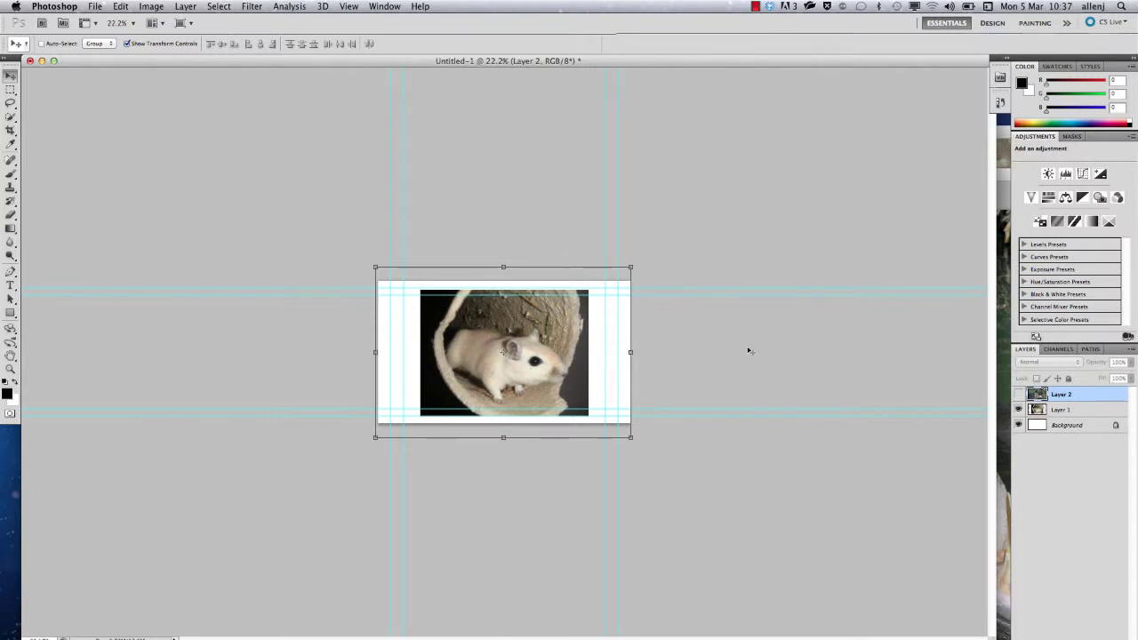
{"action": "left_click", "coordinate": [1038, 428]}
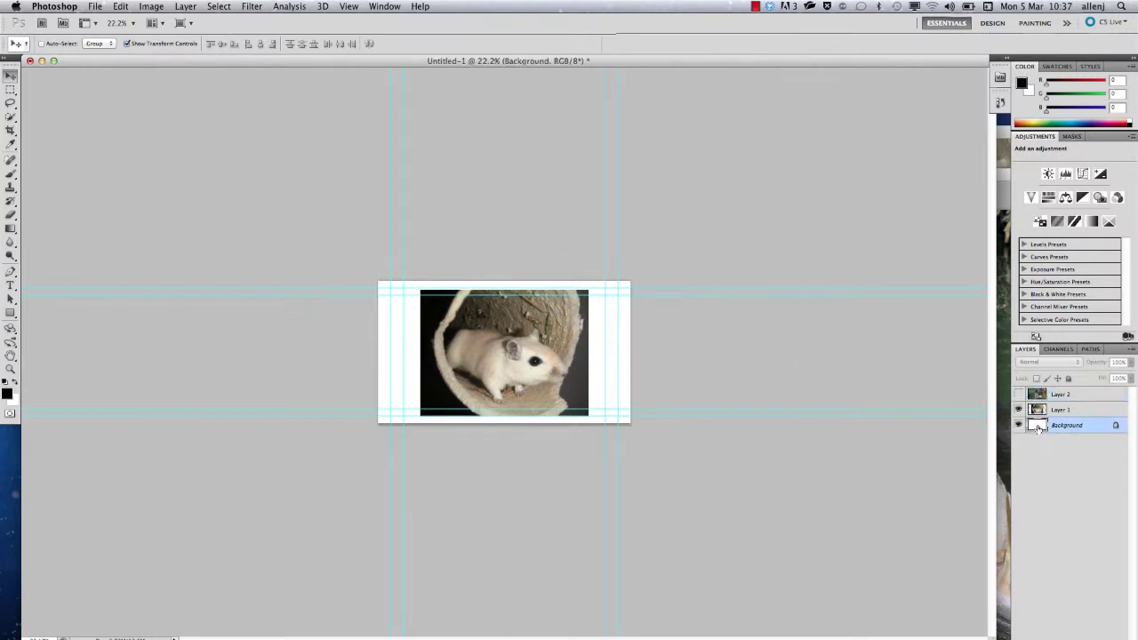
{"action": "key", "text": "alt+BackSpace"}
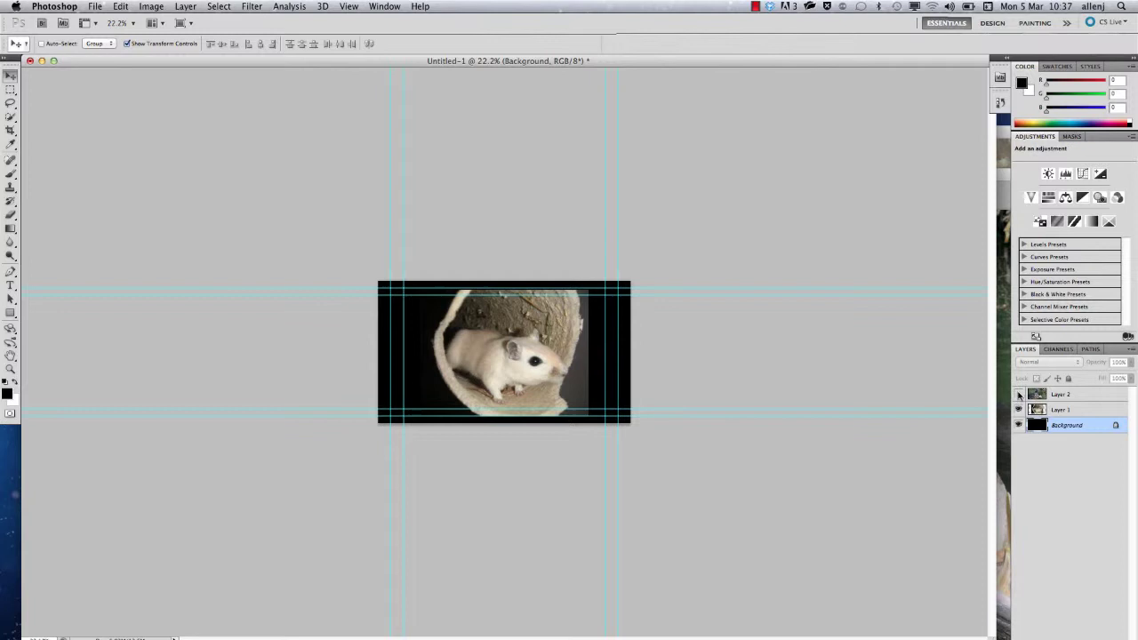
{"action": "left_click", "coordinate": [1019, 394]}
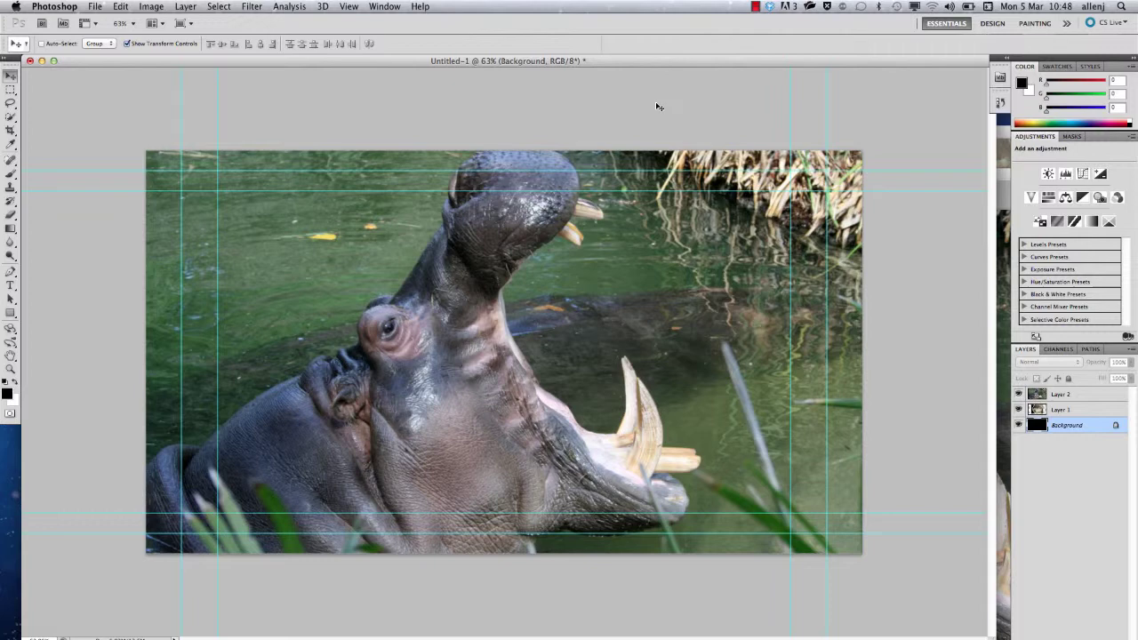
Apply Filter > Blur > Gaussian Blur to the Layer 2 hippo at about 2.0 pixels radius
{"action": "left_click", "coordinate": [1042, 396]}
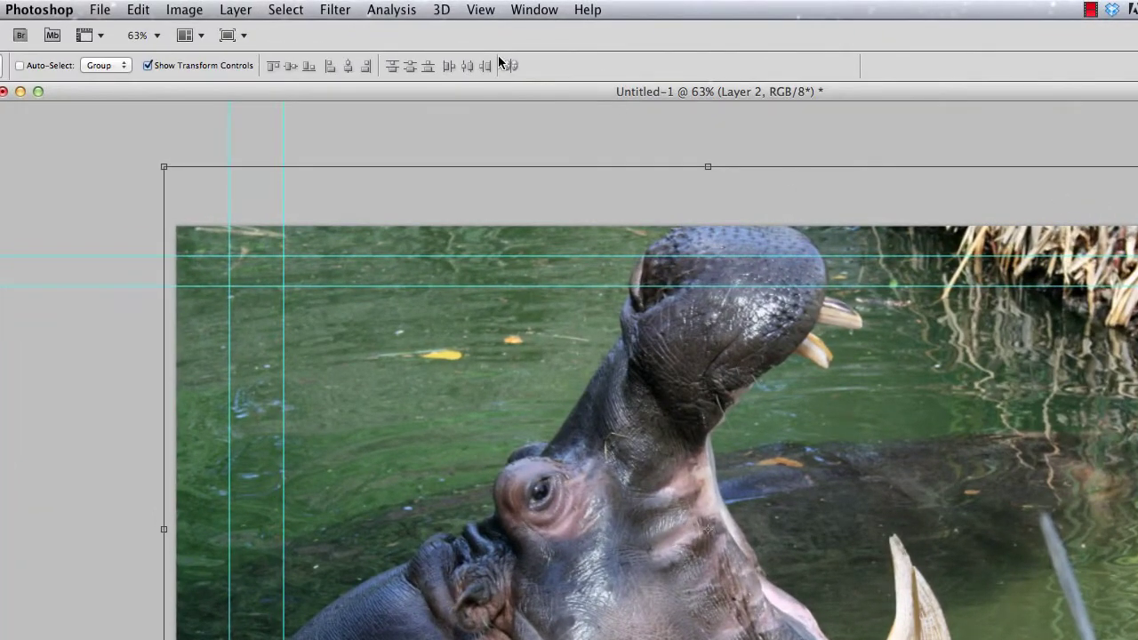
{"action": "left_click", "coordinate": [338, 8]}
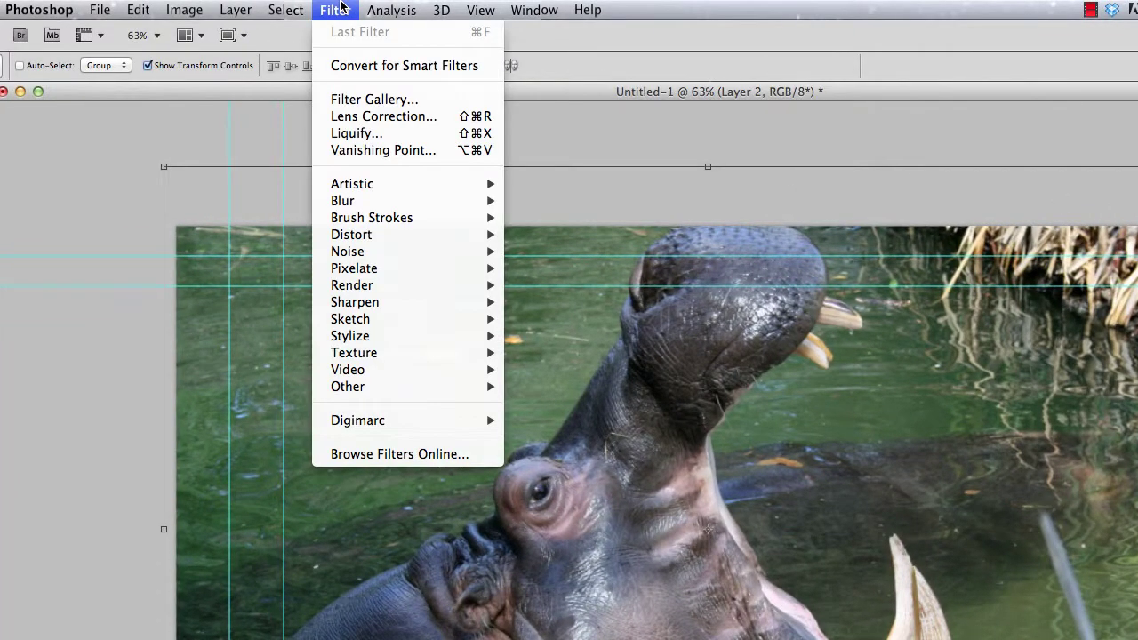
{"action": "mouse_move", "coordinate": [424, 205]}
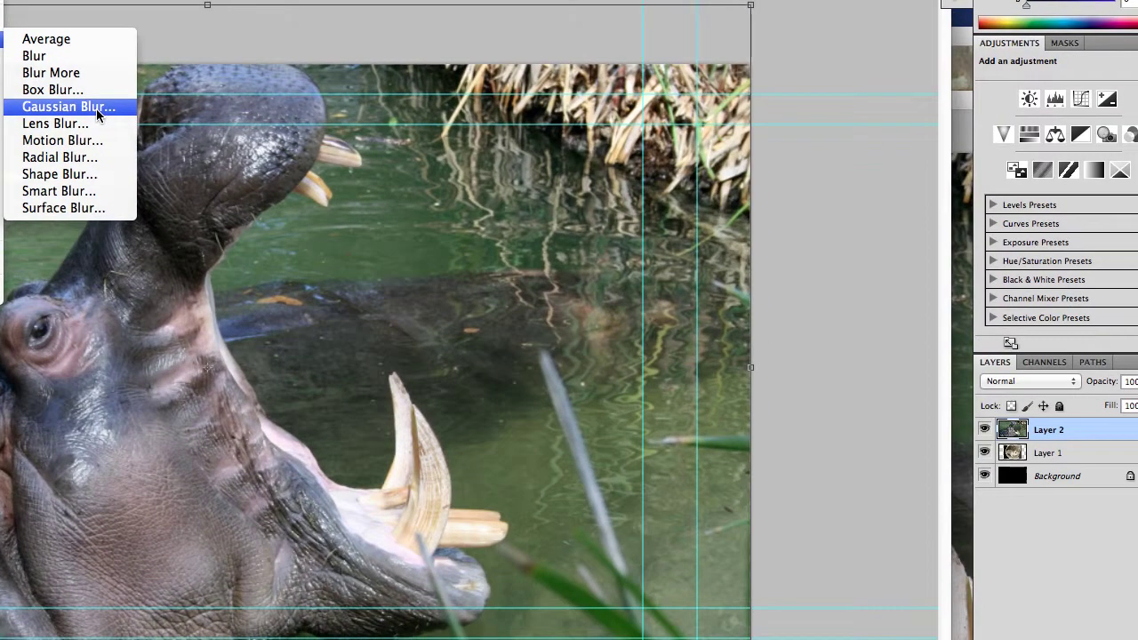
{"action": "left_click", "coordinate": [349, 196]}
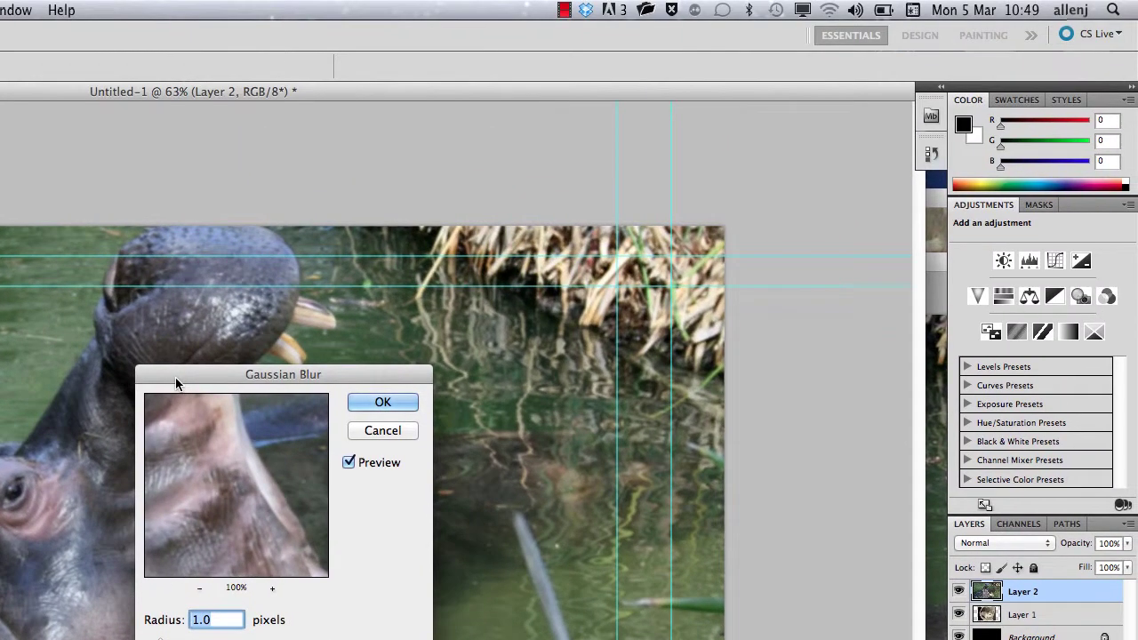
{"action": "left_click_drag", "start_coordinate": [197, 213], "coordinate": [427, 150]}
{"action": "left_click_drag", "start_coordinate": [444, 296], "coordinate": [643, 153]}
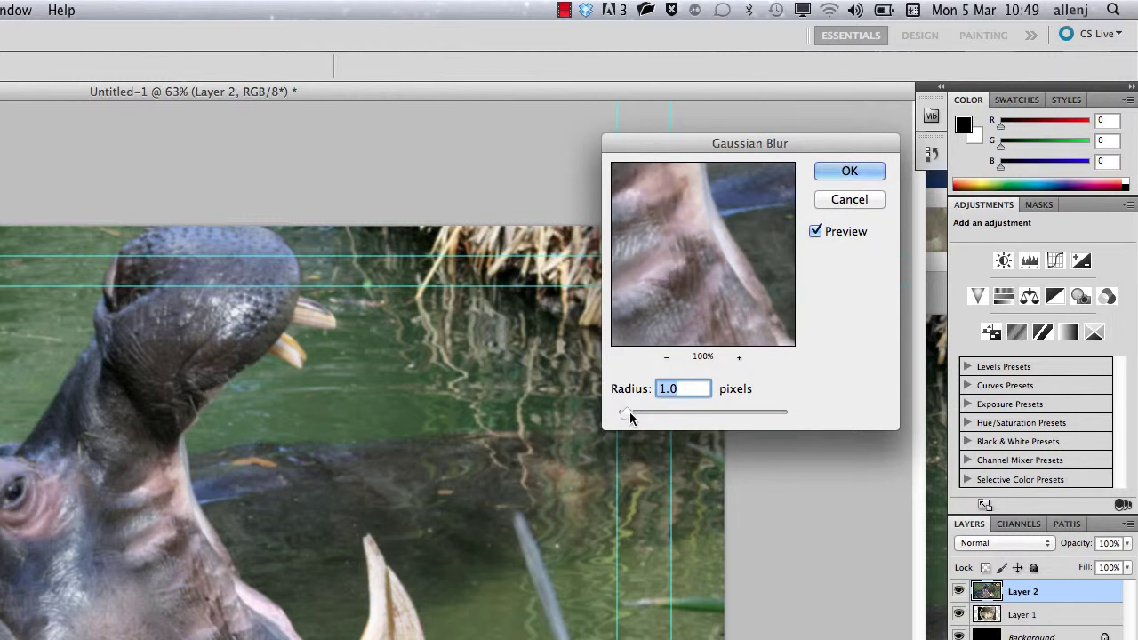
{"action": "left_click_drag", "start_coordinate": [625, 413], "coordinate": [644, 415]}
{"action": "left_click_drag", "start_coordinate": [869, 409], "coordinate": [872, 409]}
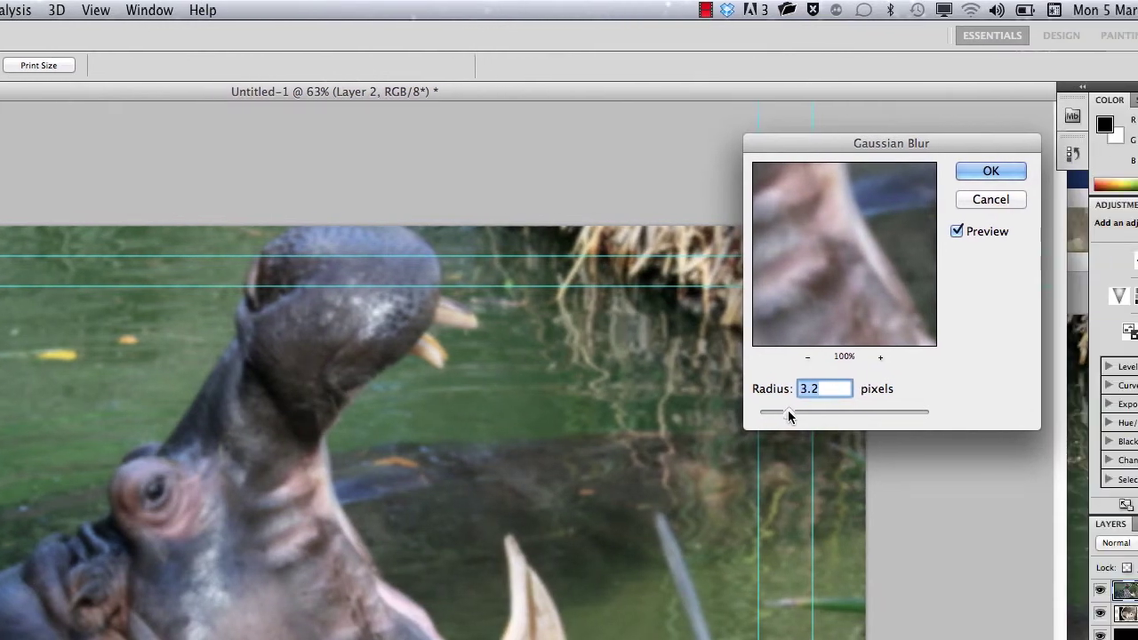
{"action": "left_click_drag", "start_coordinate": [787, 413], "coordinate": [804, 413]}
{"action": "left_click_drag", "start_coordinate": [662, 410], "coordinate": [635, 413]}
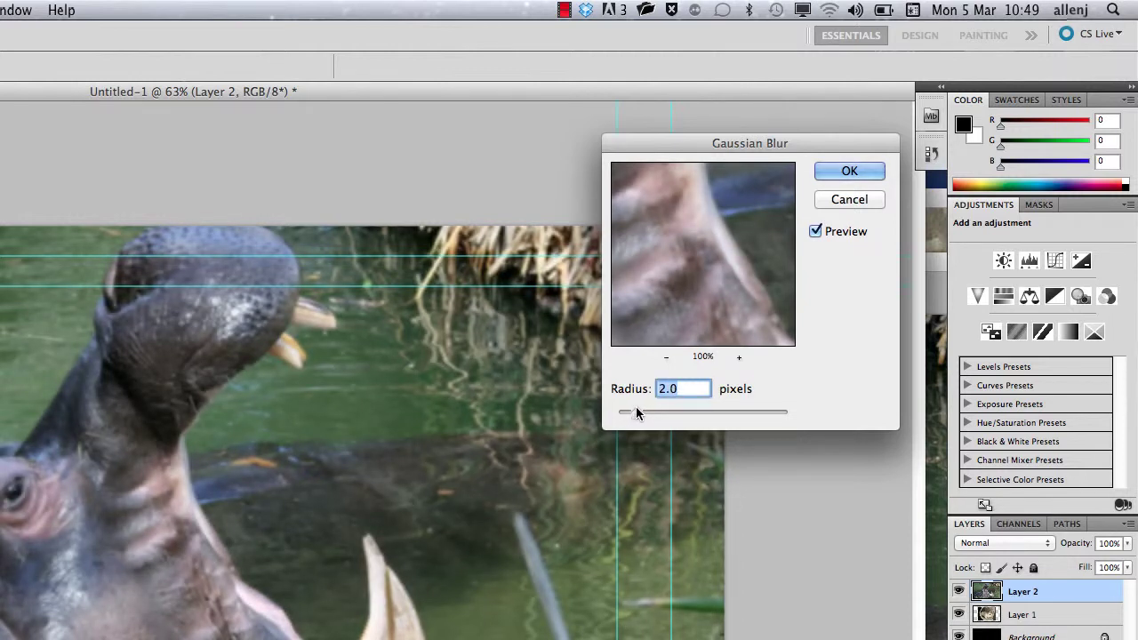
{"action": "left_click", "coordinate": [845, 171]}
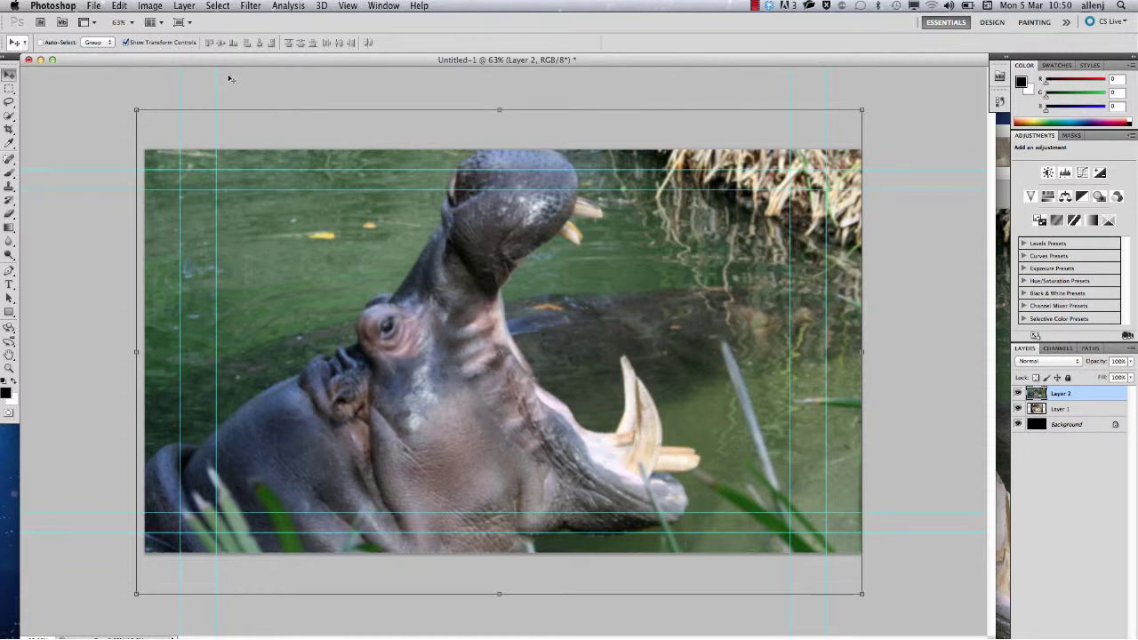
Save the layered composite as PrewMaster.psd, accepting the Photoshop Format Options compatibility prompt
{"action": "left_click", "coordinate": [96, 5]}
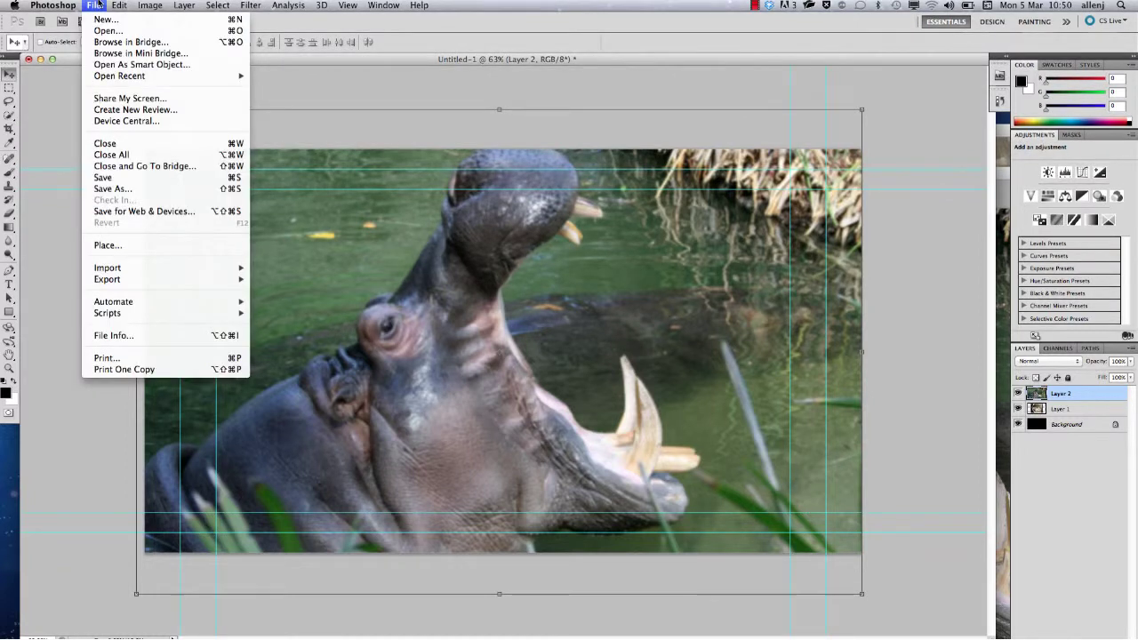
{"action": "left_click", "coordinate": [111, 189]}
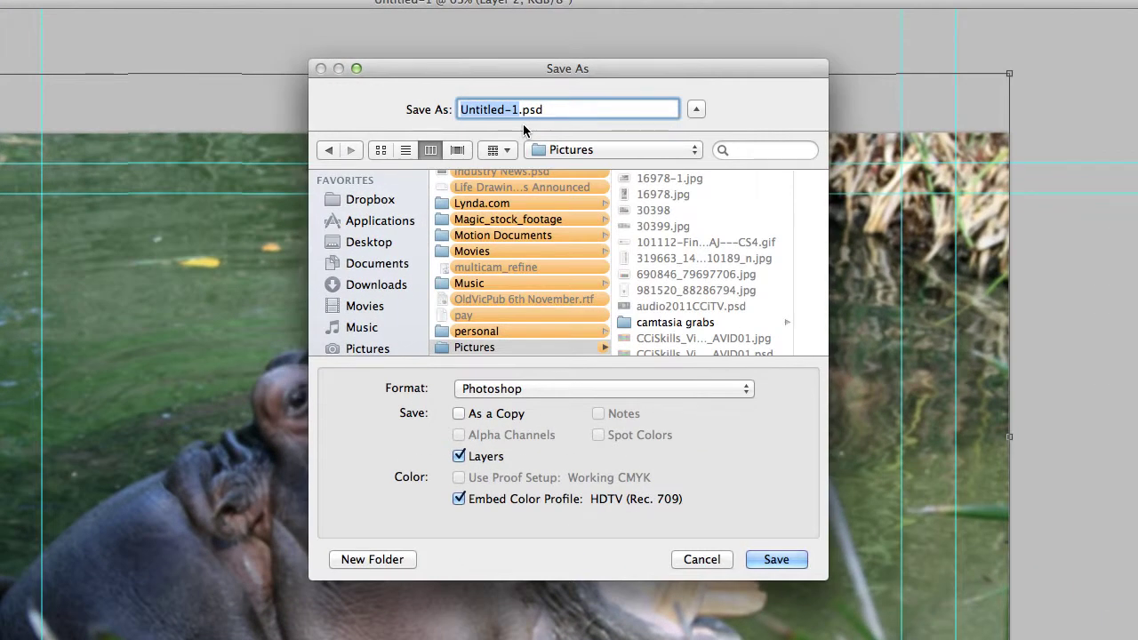
{"action": "type", "text": "PrewM"}
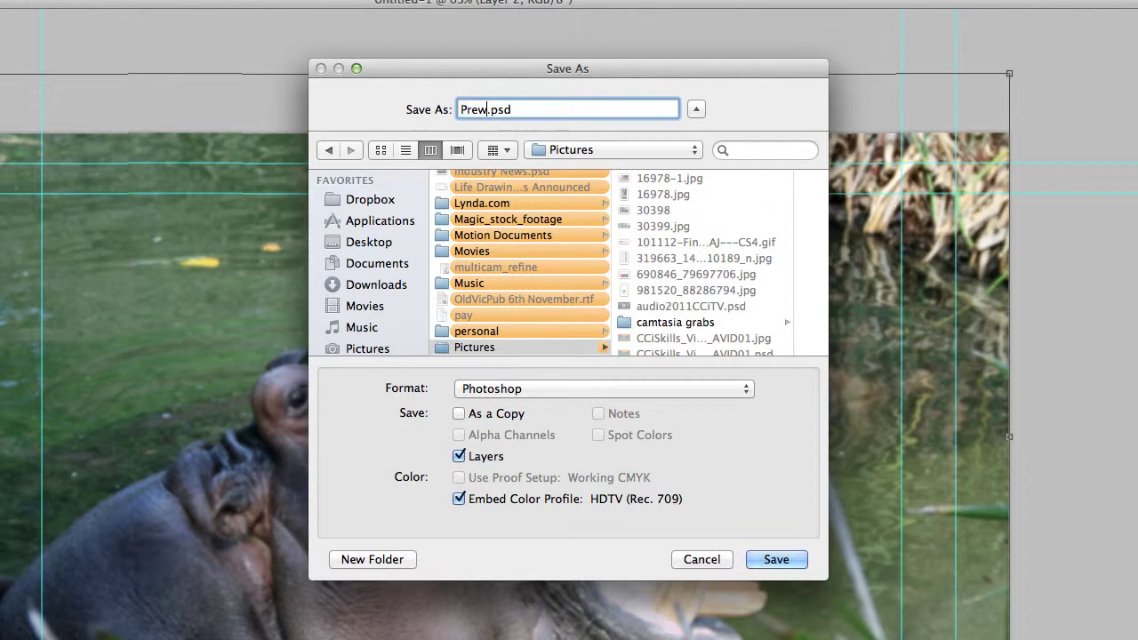
{"action": "type", "text": "aster"}
{"action": "left_click", "coordinate": [793, 561]}
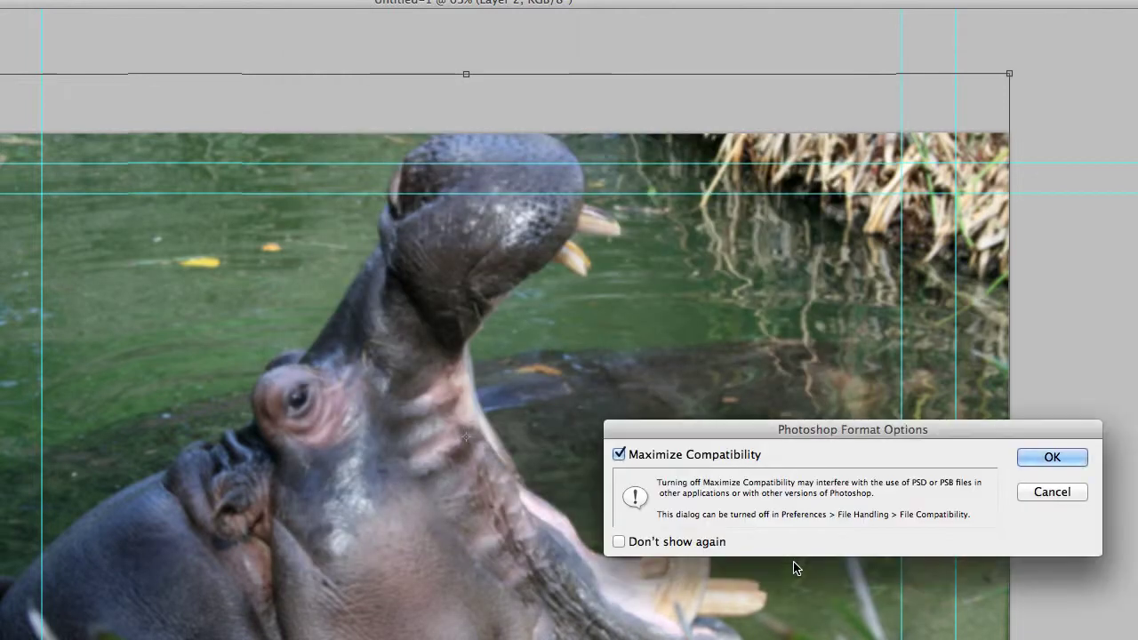
{"action": "left_click", "coordinate": [1051, 457]}
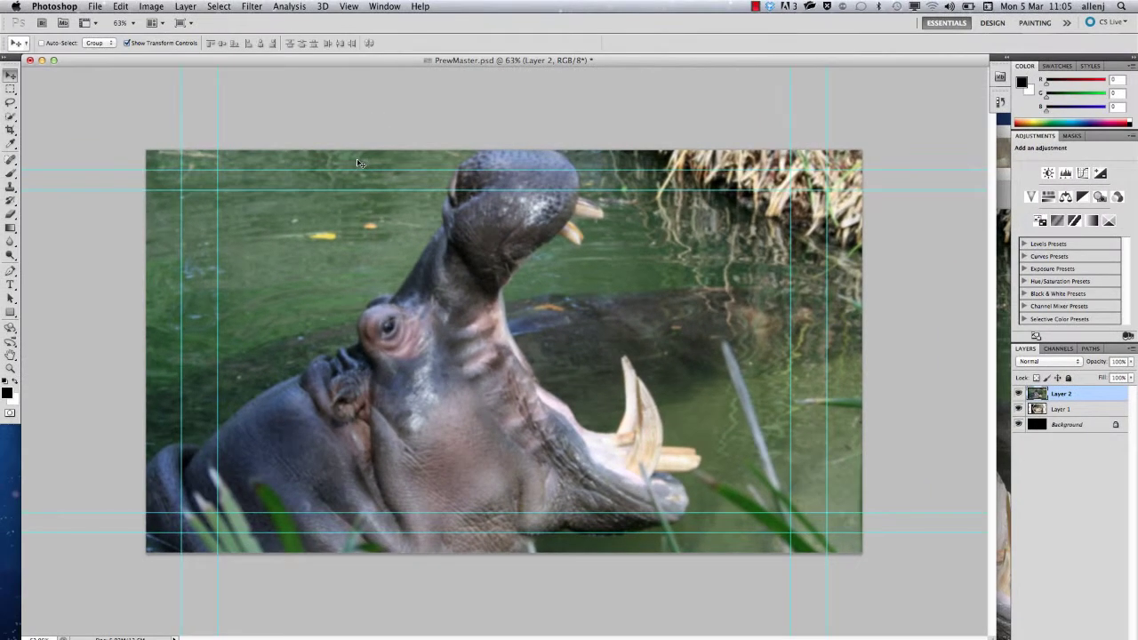
Save a JPEG copy named AJ123456_BG01 at Quality 12 Maximum, Baseline Optimized
{"action": "left_click", "coordinate": [93, 5]}
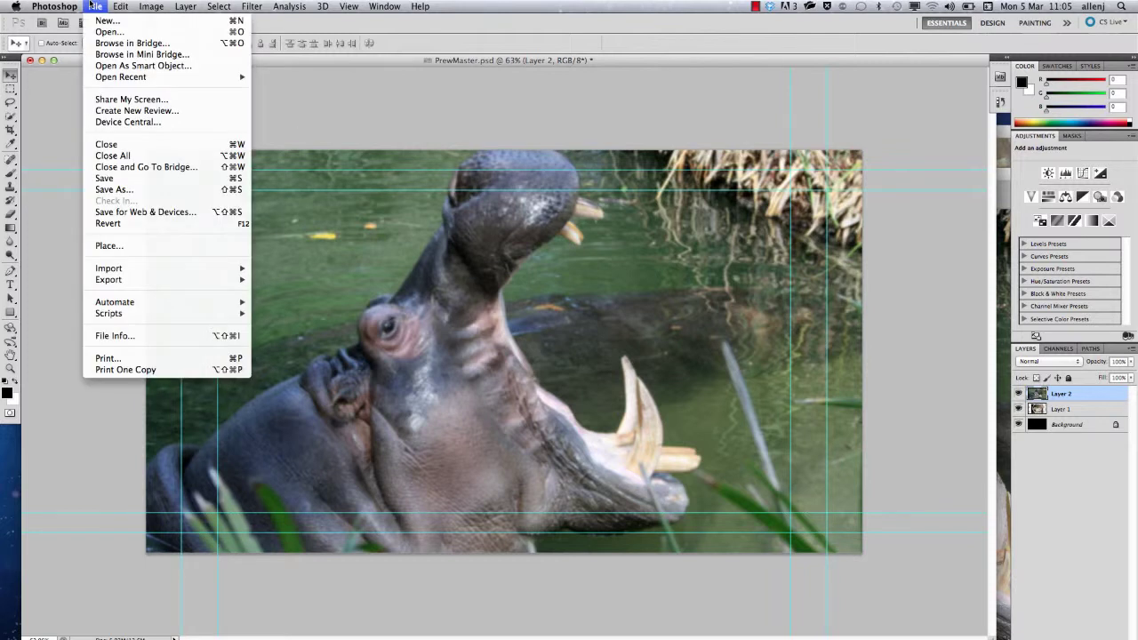
{"action": "left_click", "coordinate": [113, 189]}
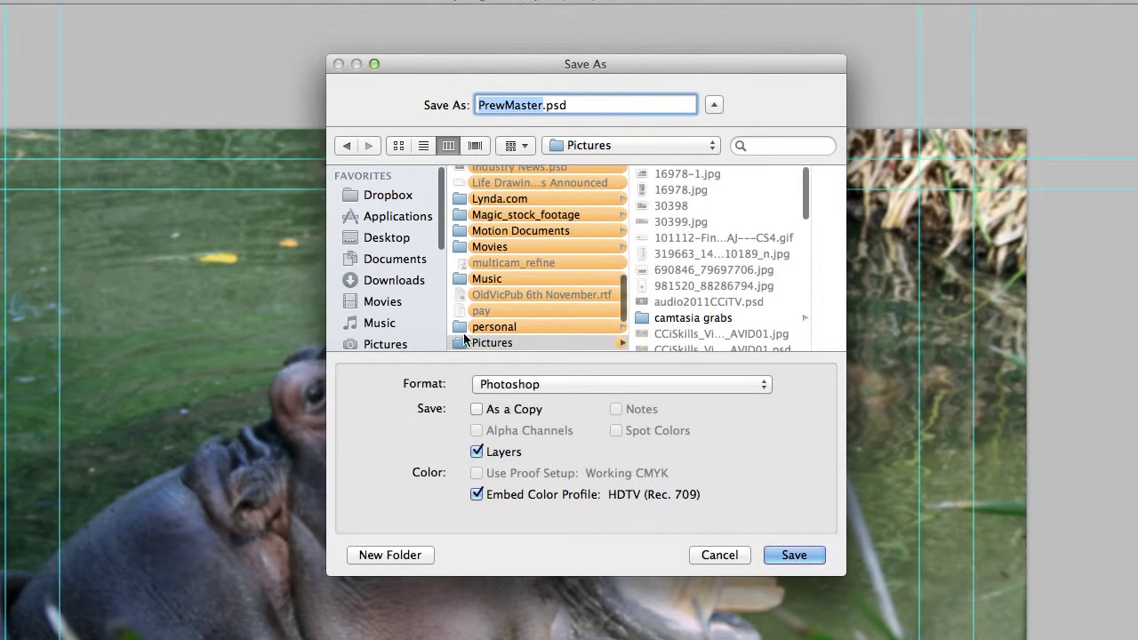
{"action": "left_click", "coordinate": [536, 386]}
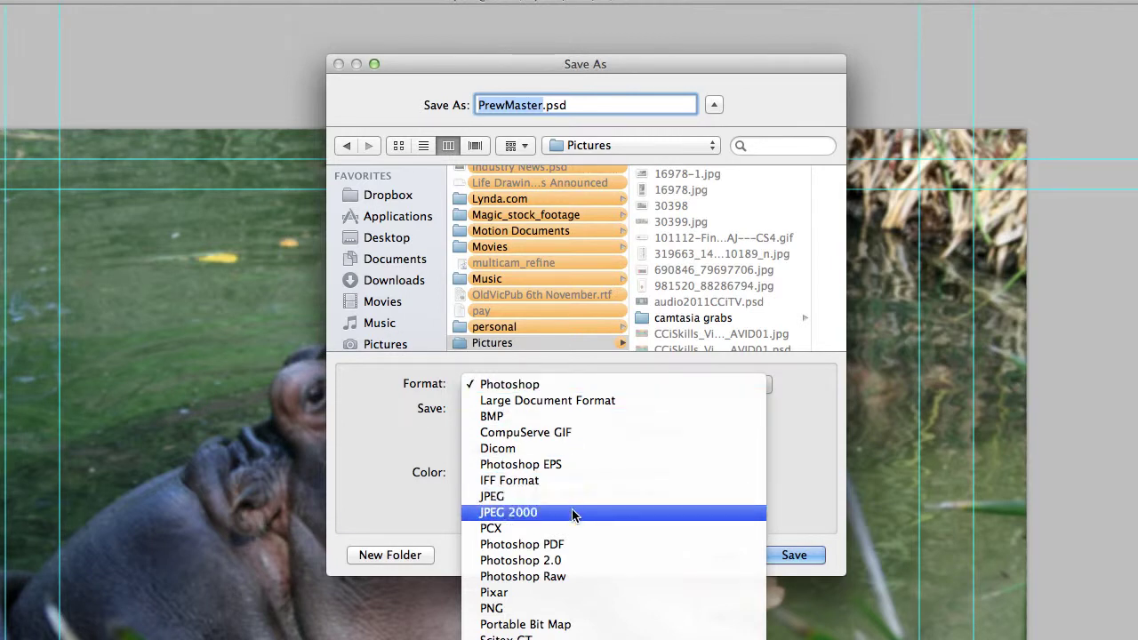
{"action": "left_click", "coordinate": [523, 498]}
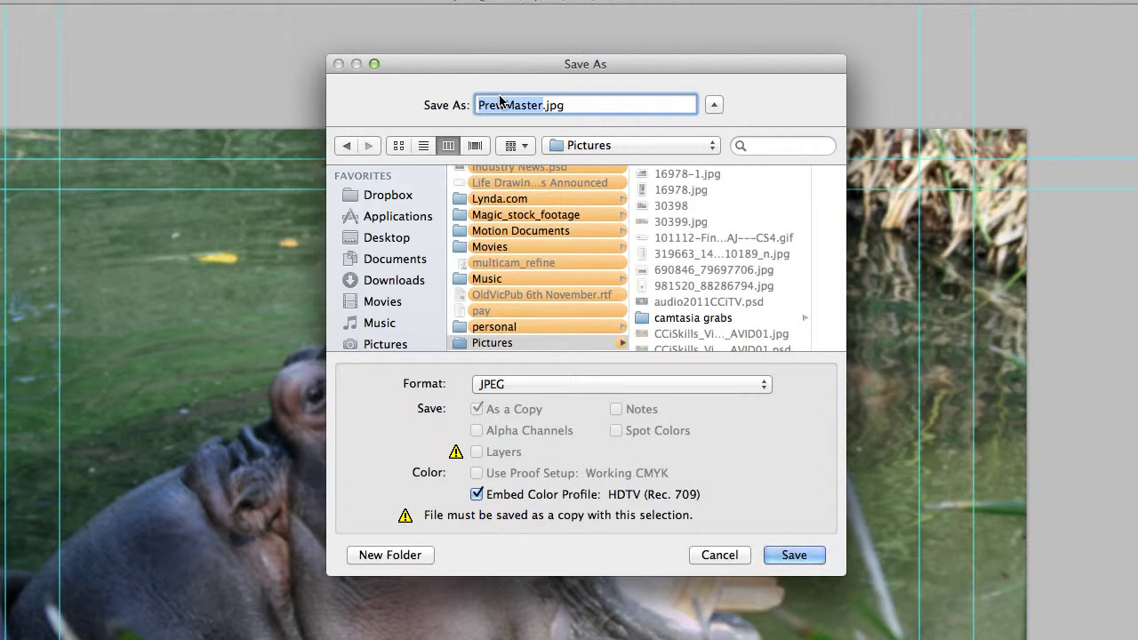
{"action": "type", "text": "AJ"}
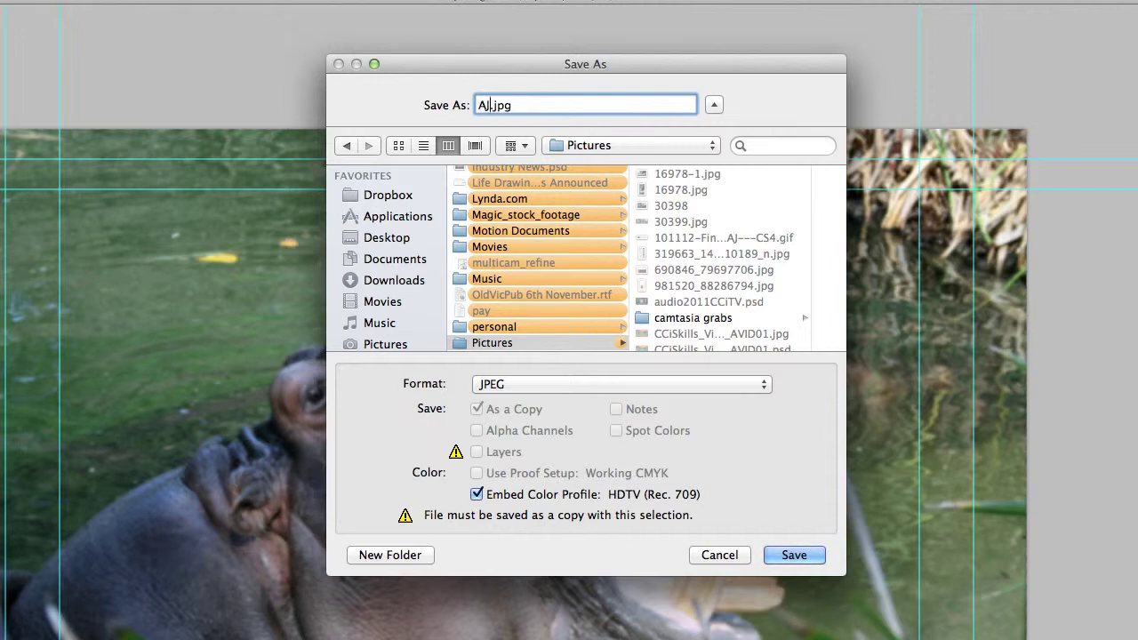
{"action": "type", "text": "123"}
{"action": "type", "text": "456"}
{"action": "type", "text": "_"}
{"action": "type", "text": "BC"}
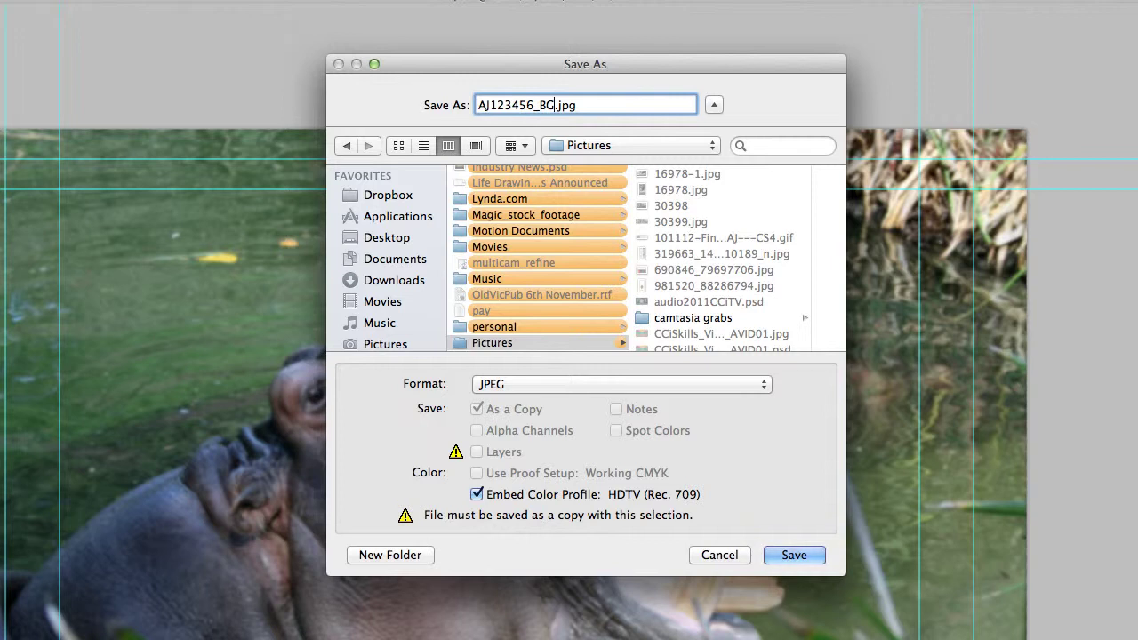
{"action": "type", "text": "01"}
{"action": "key", "text": "Return"}
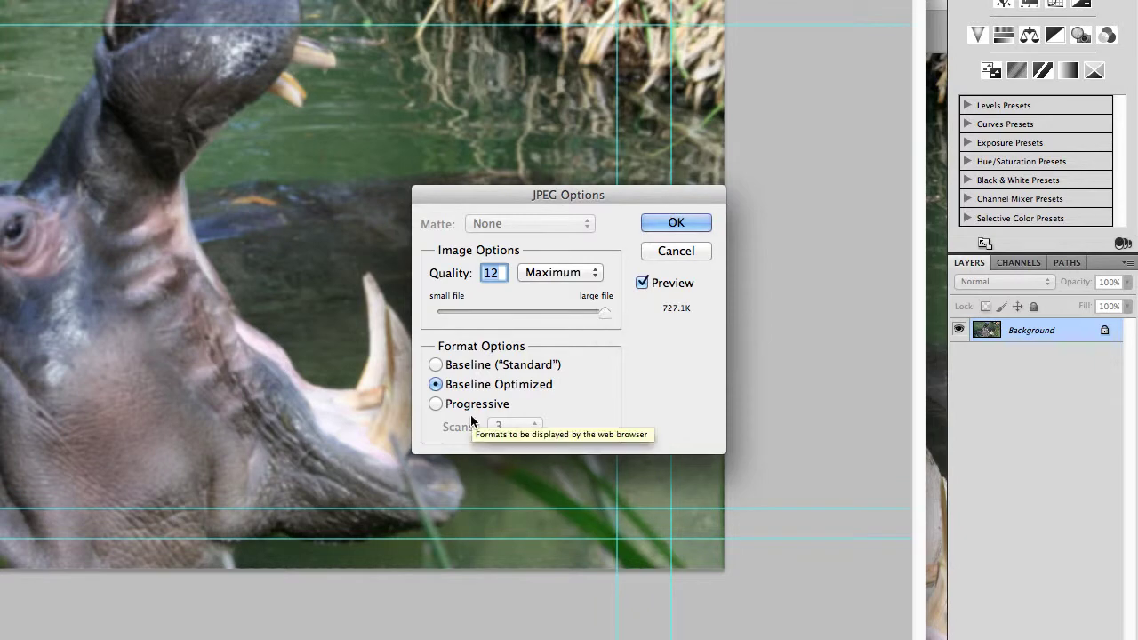
{"action": "left_click", "coordinate": [676, 224]}
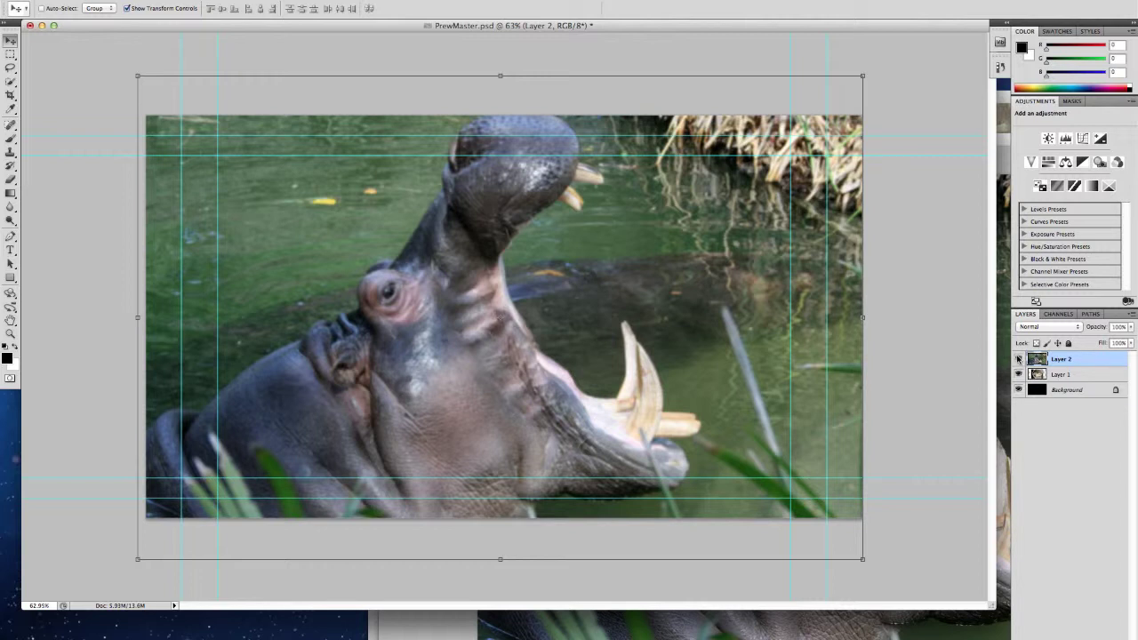
Hide Layer 2 and save the gerbil picture as AJ123456_PIC01.jpg at JPEG Quality 12
{"action": "left_click", "coordinate": [1018, 358]}
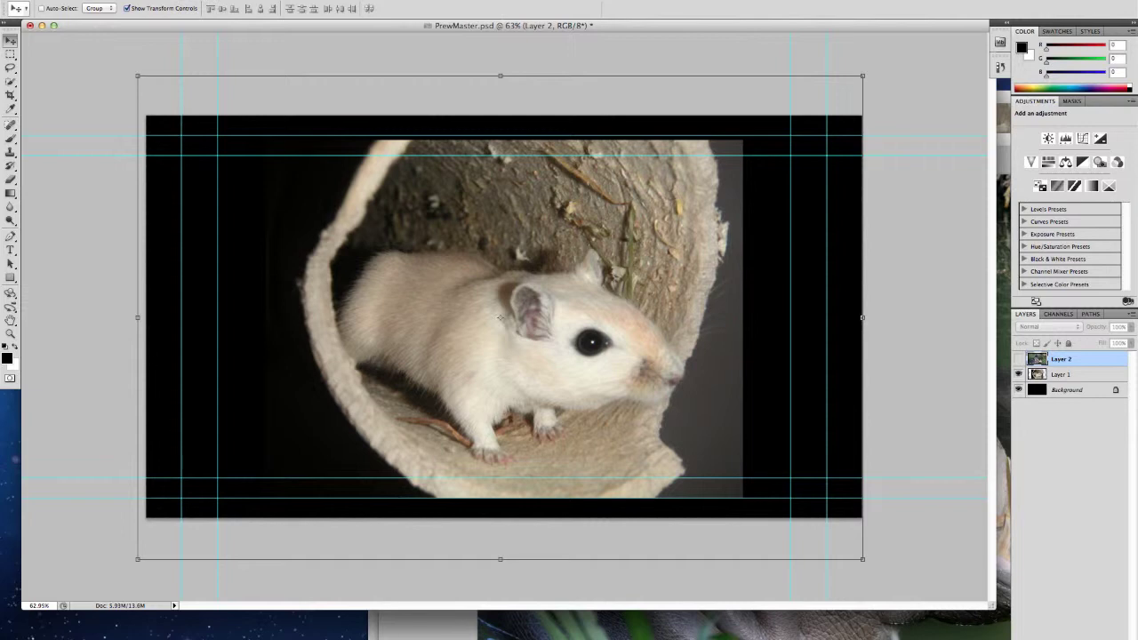
{"action": "left_click", "coordinate": [100, 1]}
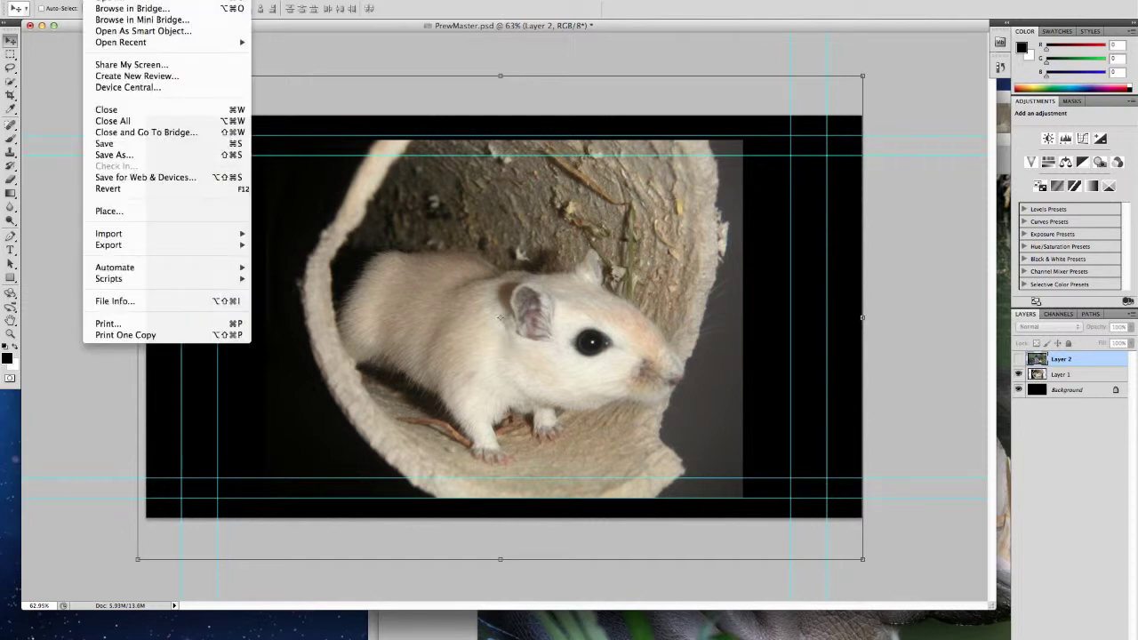
{"action": "left_click", "coordinate": [138, 156]}
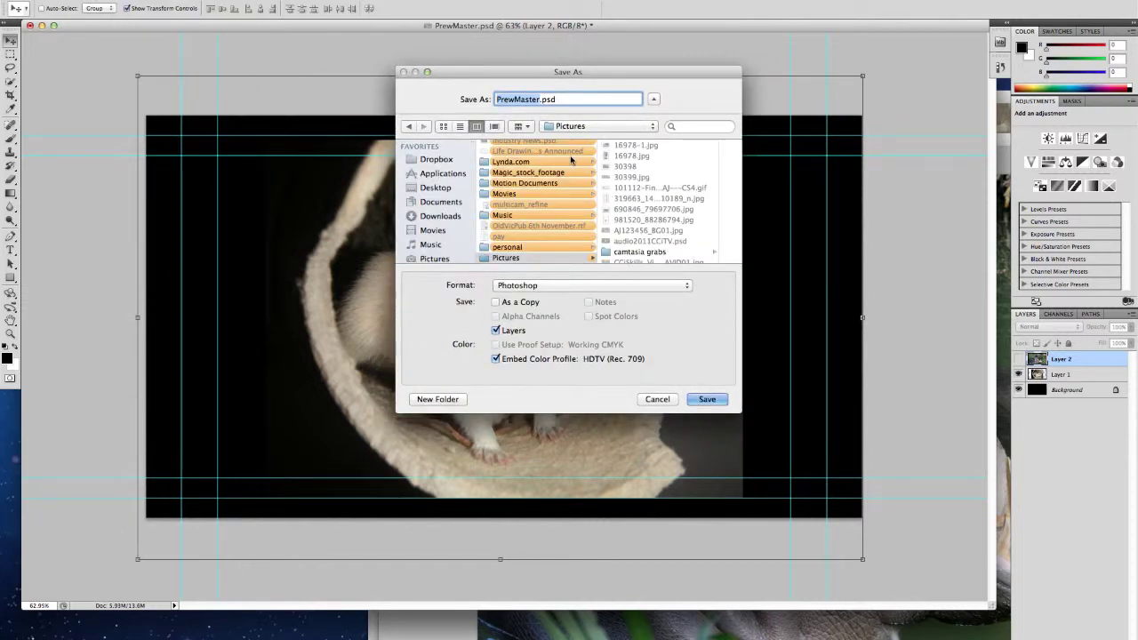
{"action": "type", "text": "AJ123456_PIC"}
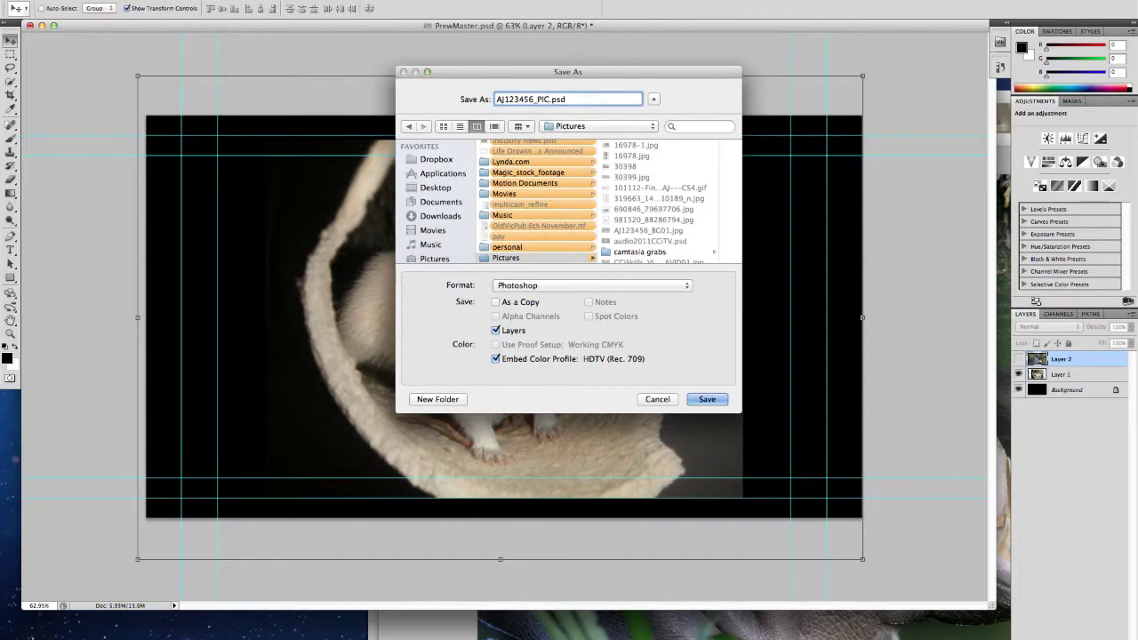
{"action": "type", "text": "01"}
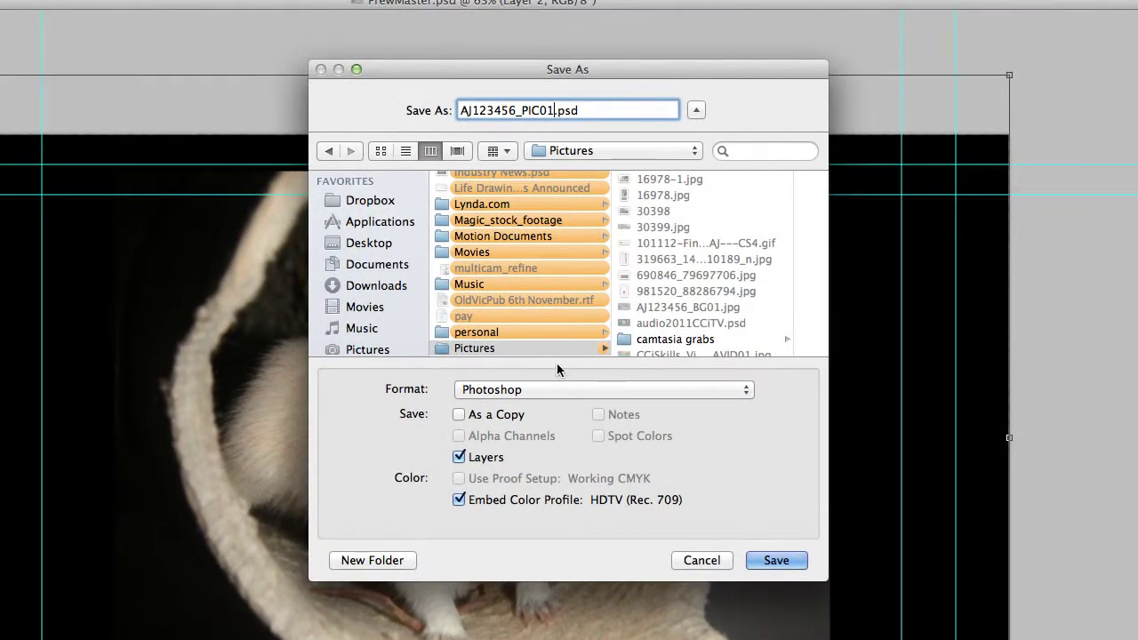
{"action": "left_click", "coordinate": [566, 389]}
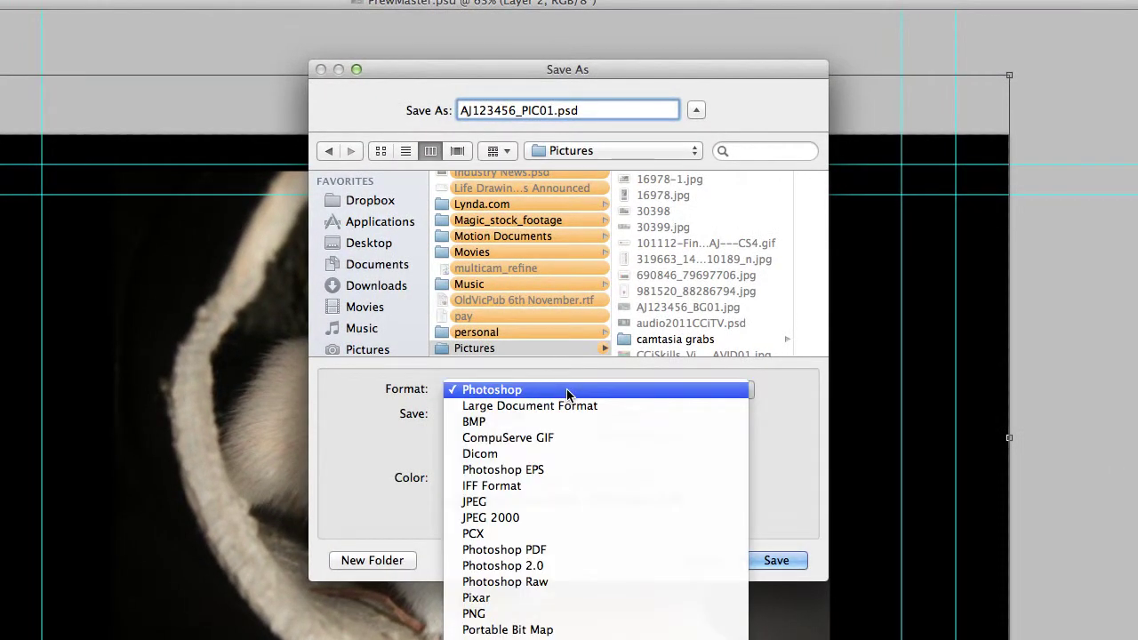
{"action": "left_click", "coordinate": [560, 504]}
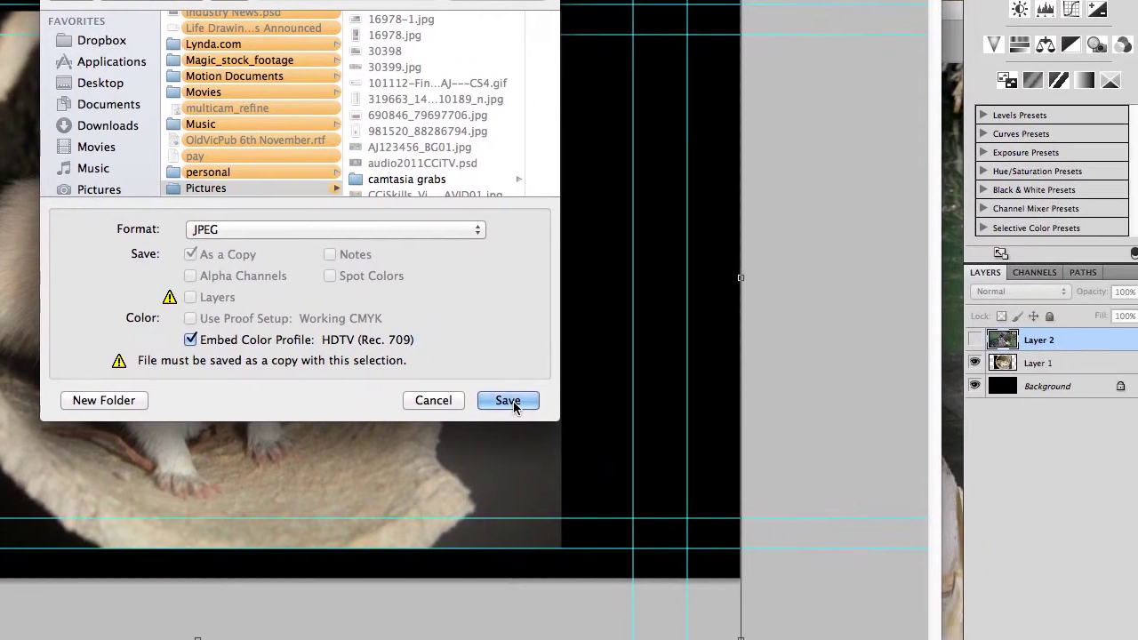
{"action": "left_click", "coordinate": [715, 523]}
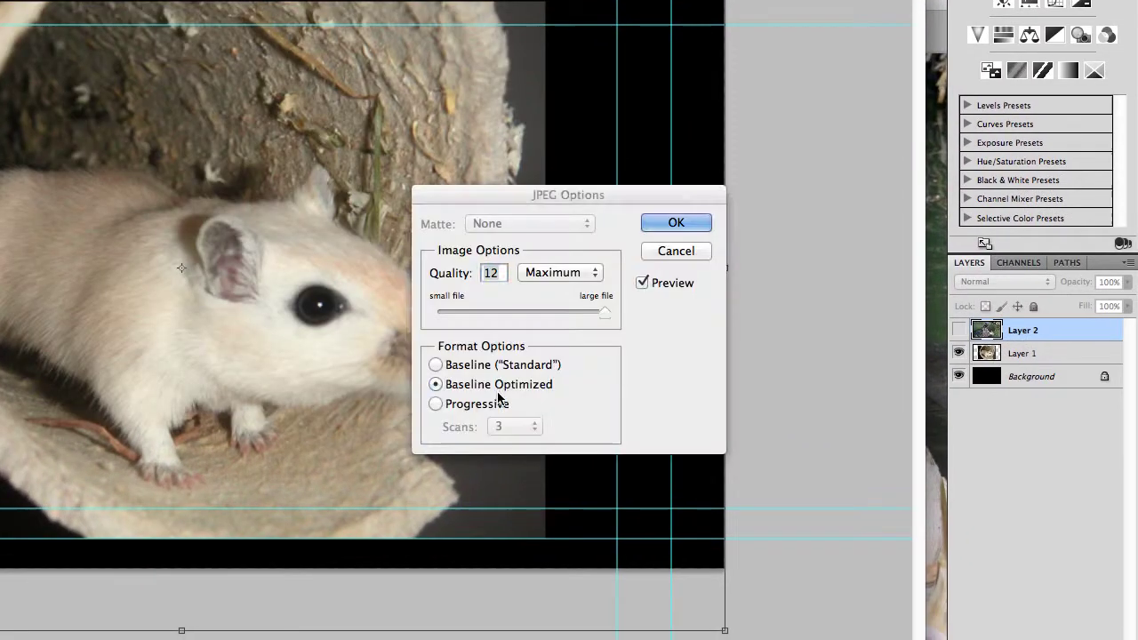
{"action": "left_click", "coordinate": [674, 222]}
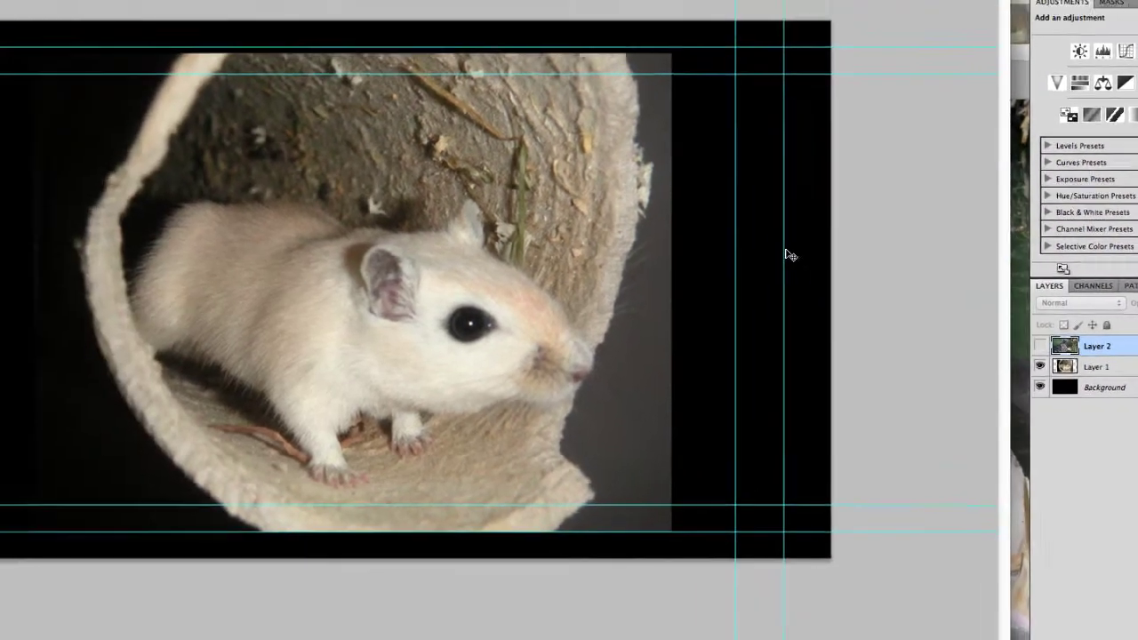